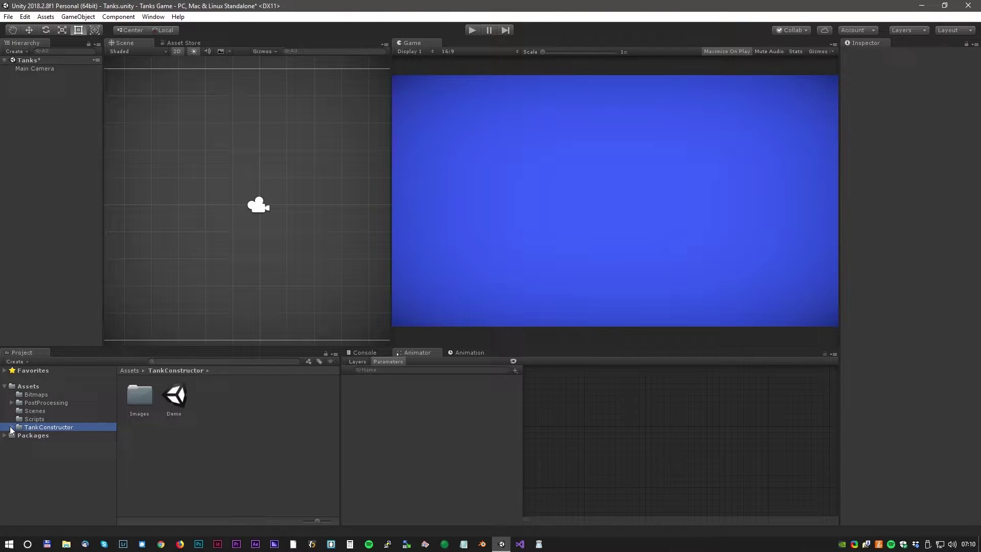
Step: Look through the TankConstructor image folders, from gun connectors, guns and hulls to projectiles, towers and tracks
{"action": "left_click", "coordinate": [11, 428]}
{"action": "left_click", "coordinate": [41, 444]}
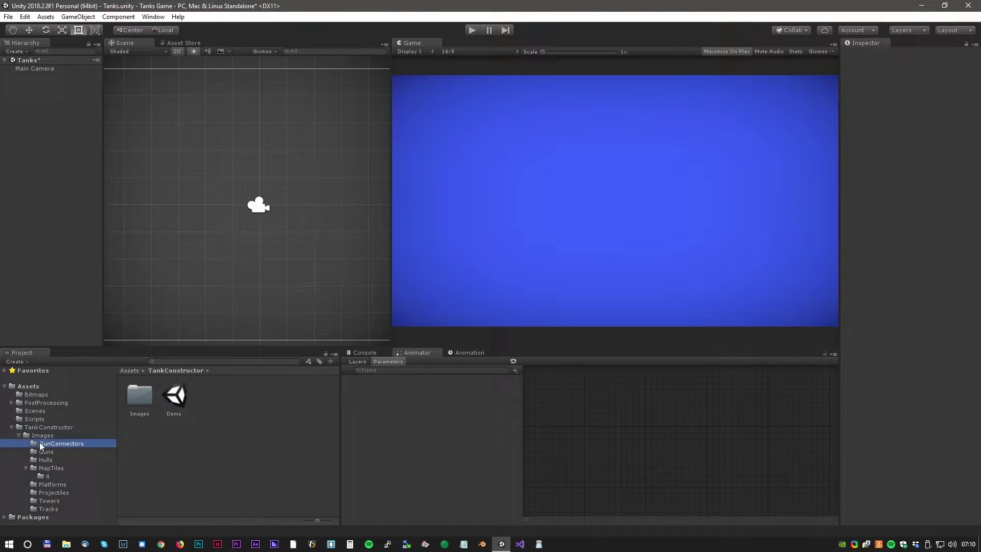
{"action": "left_click", "coordinate": [43, 453]}
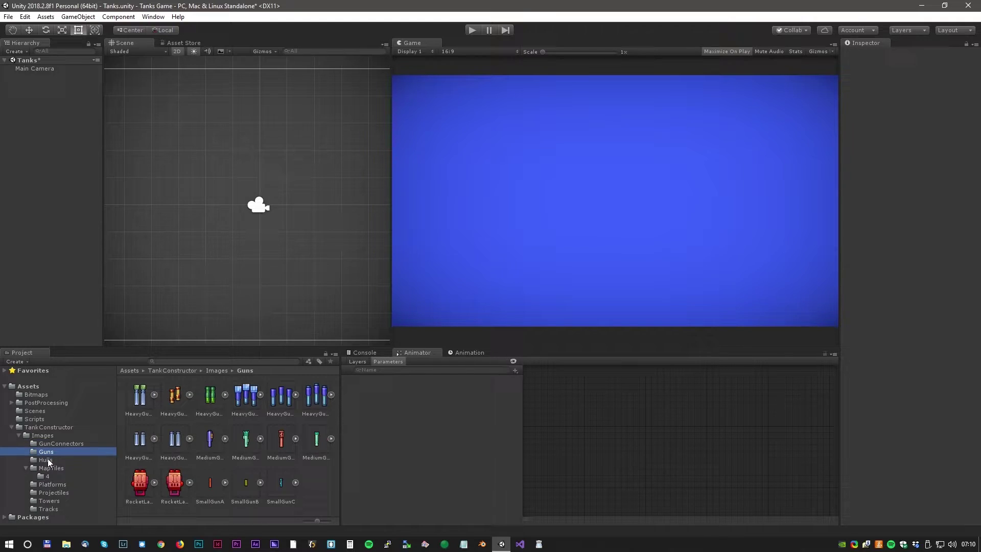
{"action": "left_click", "coordinate": [48, 460]}
{"action": "left_click", "coordinate": [47, 468]}
{"action": "left_click", "coordinate": [45, 485]}
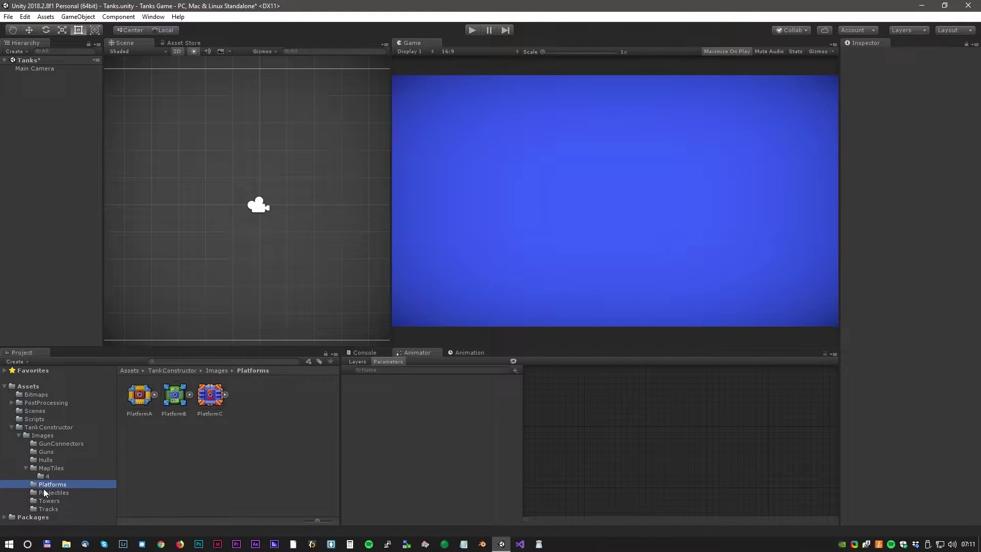
{"action": "left_click", "coordinate": [45, 494]}
{"action": "left_click", "coordinate": [47, 501]}
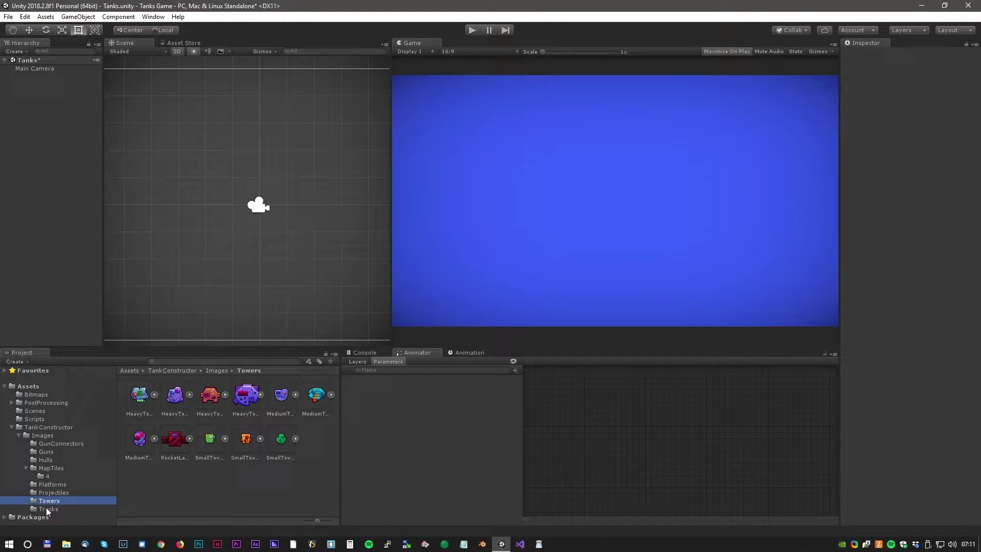
{"action": "left_click", "coordinate": [47, 509]}
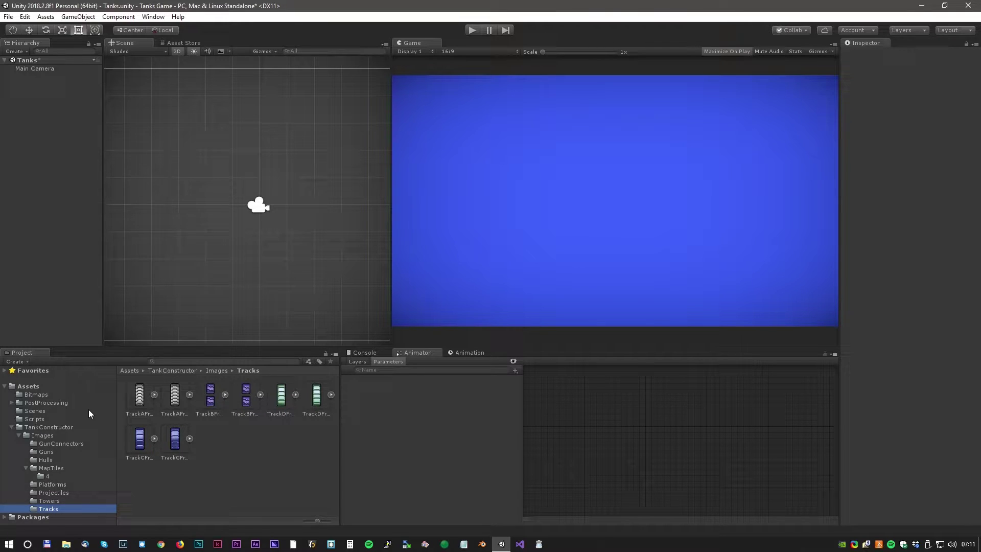
Step: Create an empty game object in the scene and rename it Tank Green
{"action": "right_click", "coordinate": [26, 118]}
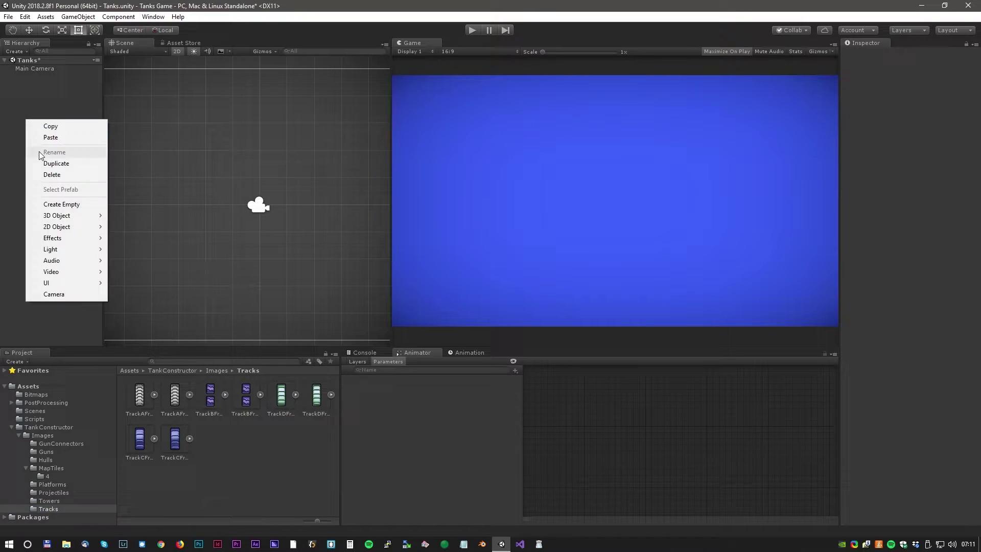
{"action": "left_click", "coordinate": [51, 206]}
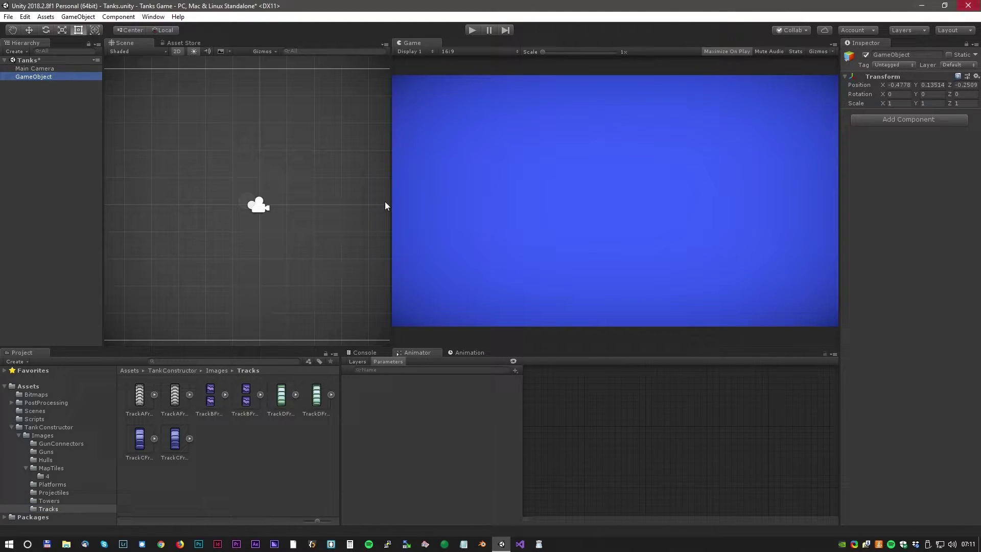
{"action": "right_click", "coordinate": [32, 77]}
{"action": "left_click", "coordinate": [49, 111]}
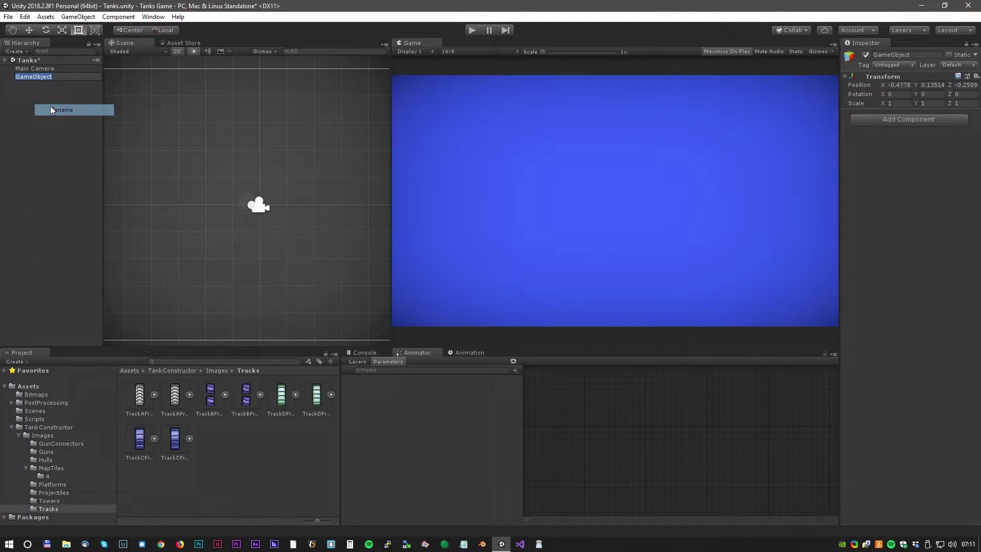
{"action": "type", "text": "Tank Green"}
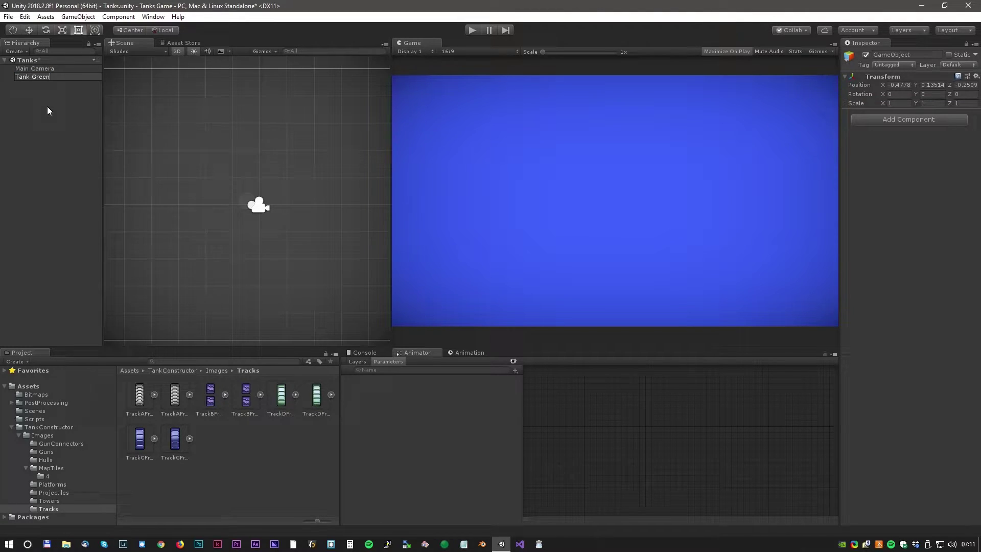
{"action": "key", "text": "Return"}
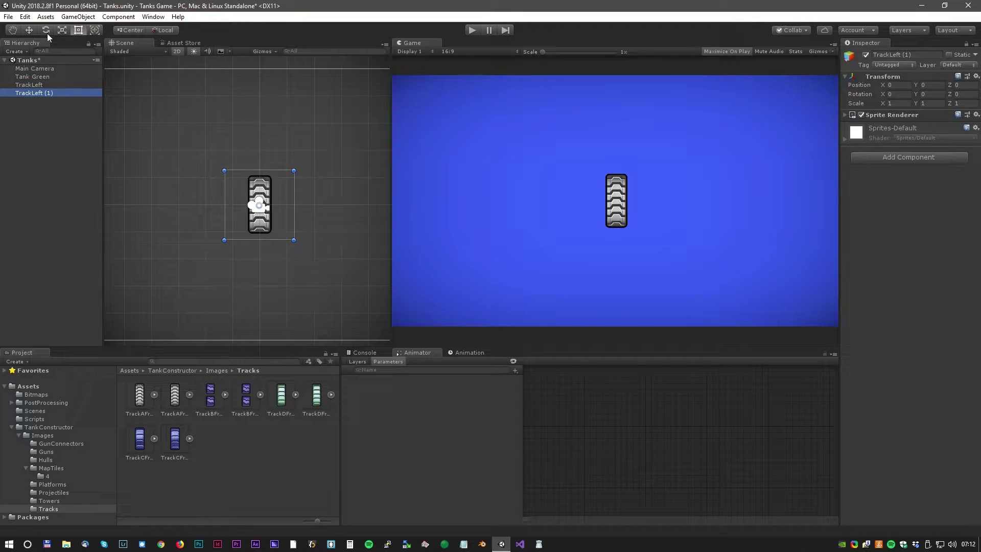
Step: Turn the duplicated track into TrackRight beside TrackLeft, with both parented to Tank Green
{"action": "left_click", "coordinate": [30, 30]}
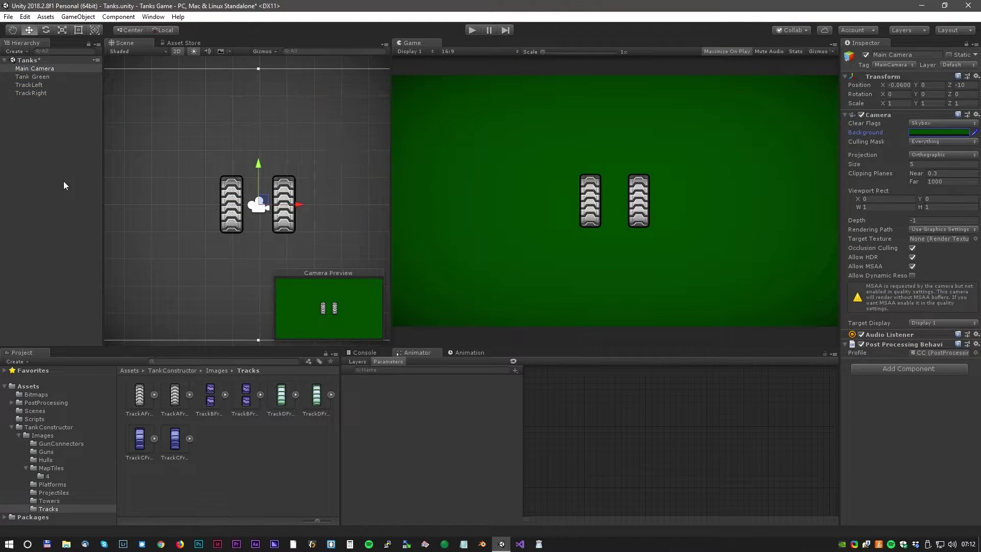
{"action": "left_click", "coordinate": [32, 77]}
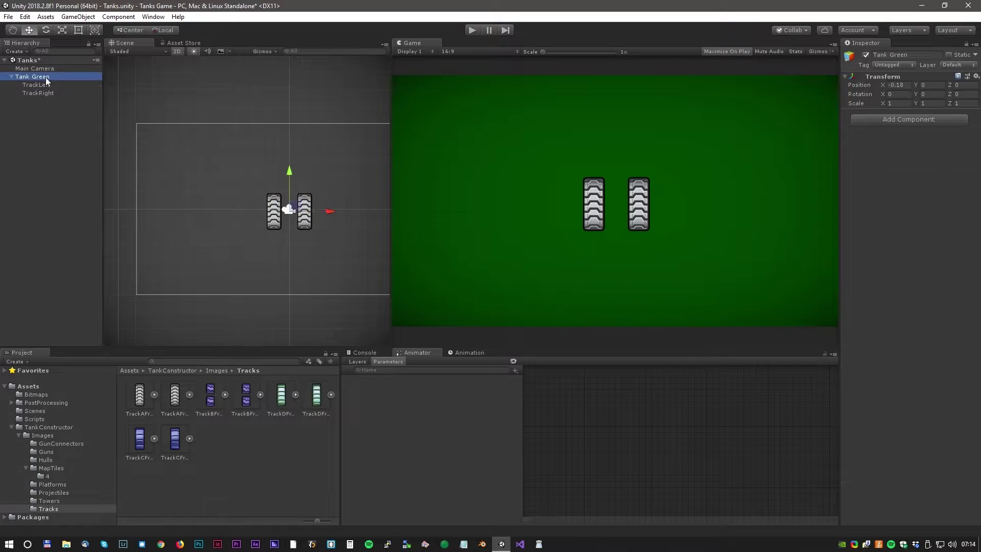
Step: Add the MediumGunC, HeavyHullA and HeavyTowerA sprites to Tank Green from their image folders
{"action": "left_click", "coordinate": [27, 468]}
{"action": "left_click", "coordinate": [46, 452]}
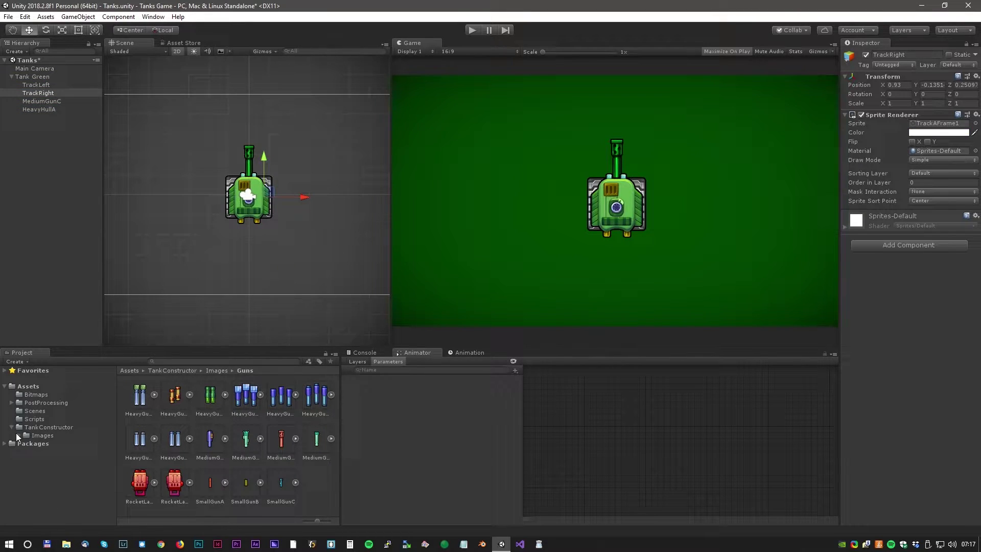
{"action": "left_click", "coordinate": [49, 492]}
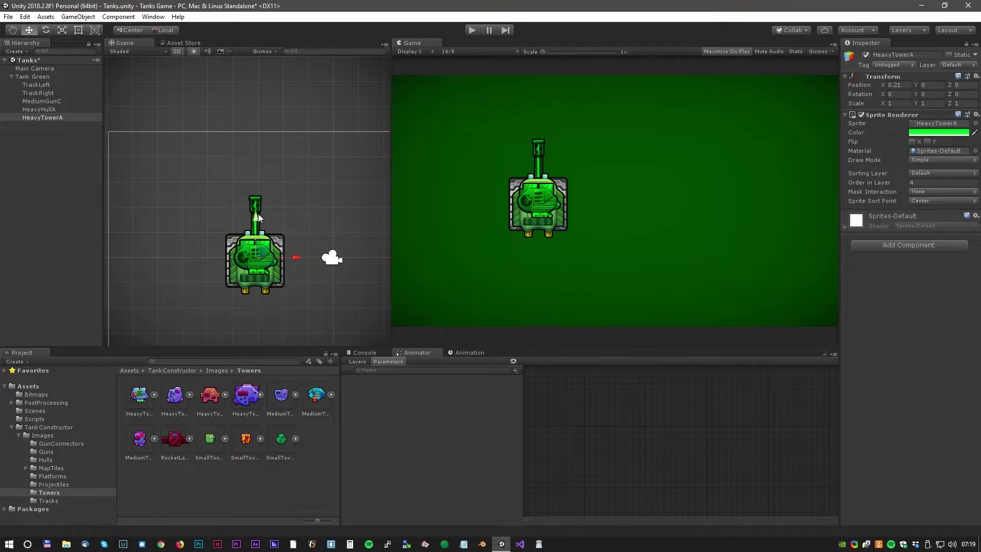
Step: Tint HeavyTowerA green and move the tracks inward, with TrackLeft at X -0.47 and TrackRight at X 0.8
{"action": "scroll", "coordinate": [317, 278], "scroll_direction": "down", "scroll_amount": 2}
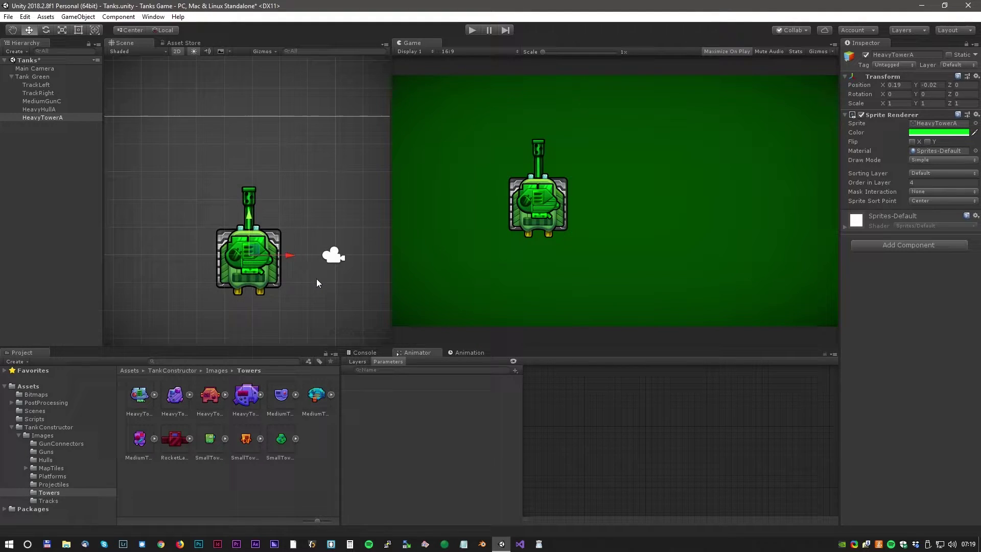
{"action": "middle_click_drag", "start_coordinate": [317, 278], "coordinate": [265, 252]}
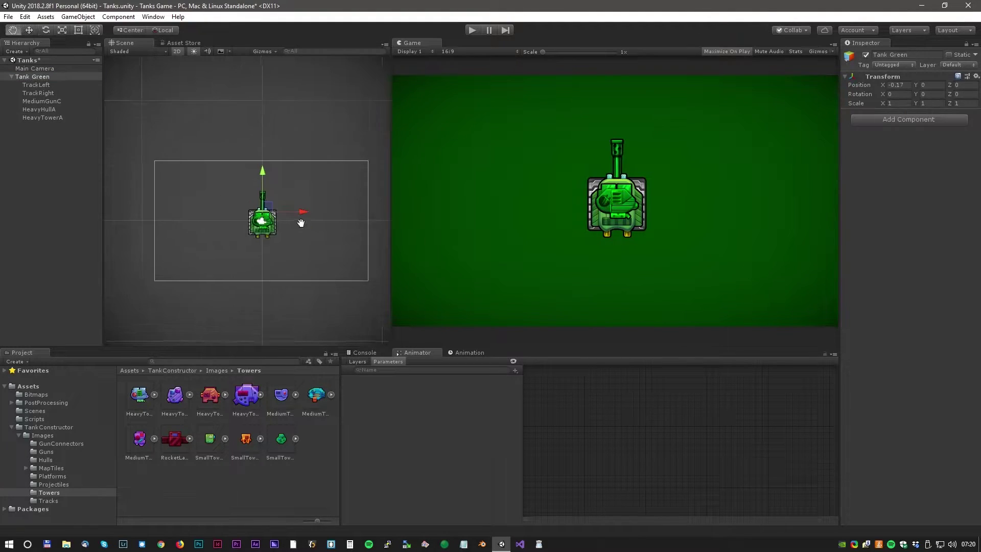
{"action": "scroll", "coordinate": [308, 209], "scroll_direction": "up", "scroll_amount": 3}
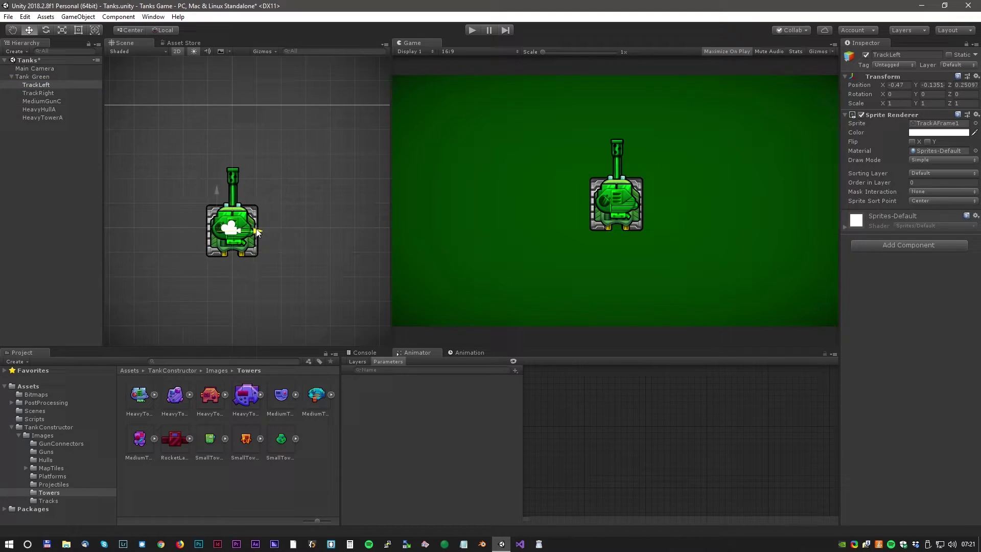
{"action": "left_click", "coordinate": [39, 93]}
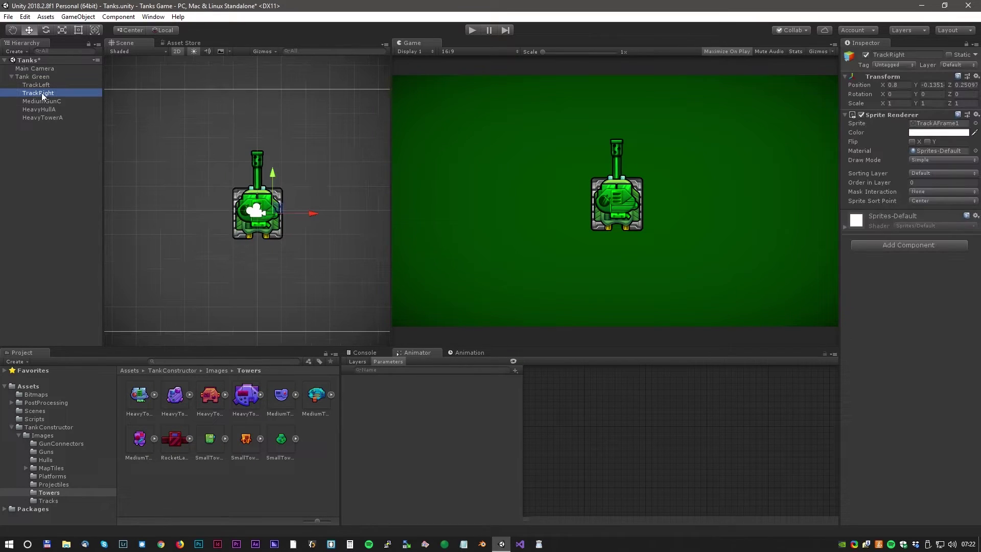
{"action": "left_click", "coordinate": [11, 428]}
{"action": "left_click", "coordinate": [12, 427]}
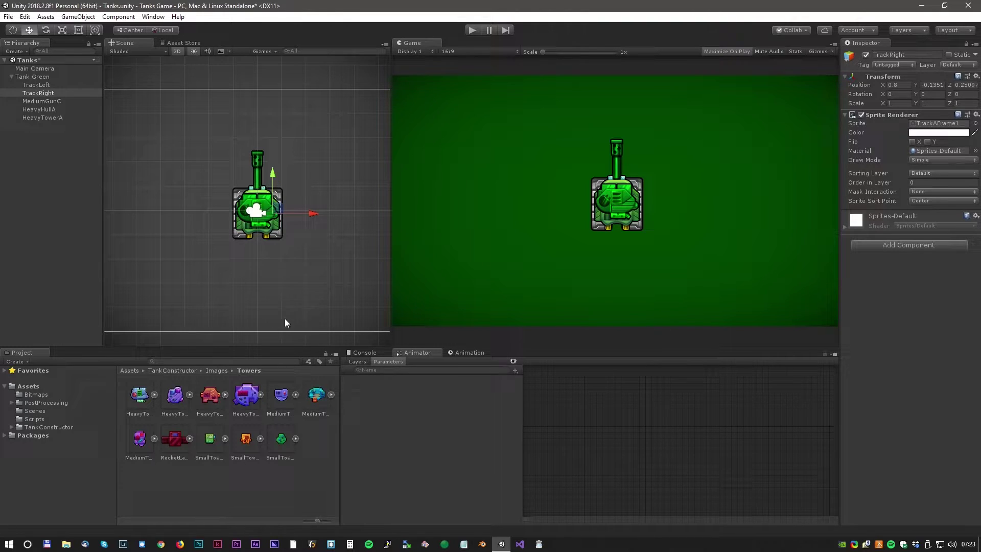
Step: Start a new animation clip for TrackRight and create and open an Animations folder inside Assets for it
{"action": "left_click", "coordinate": [468, 353]}
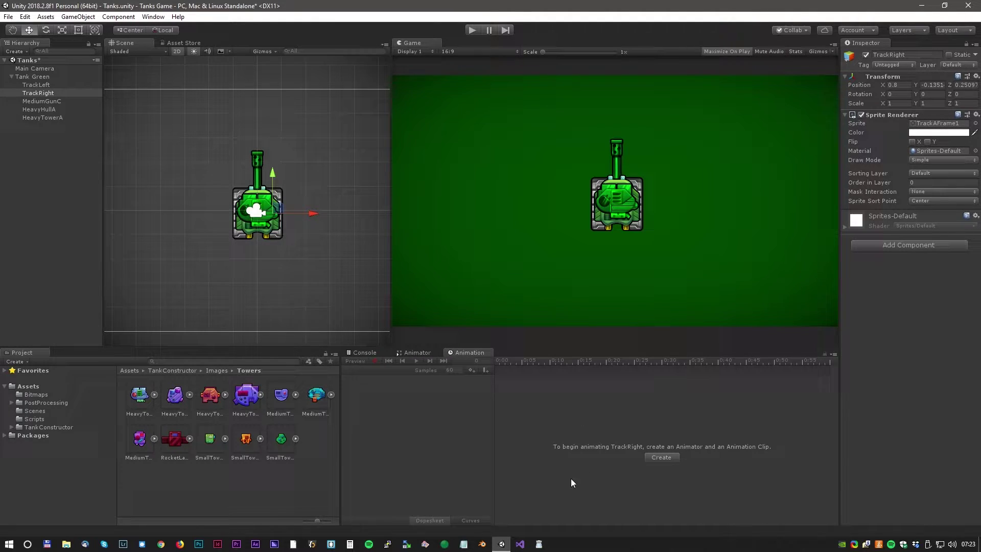
{"action": "left_click", "coordinate": [661, 457]}
{"action": "right_click", "coordinate": [321, 268]}
{"action": "mouse_move", "coordinate": [386, 437]}
{"action": "left_click", "coordinate": [461, 436]}
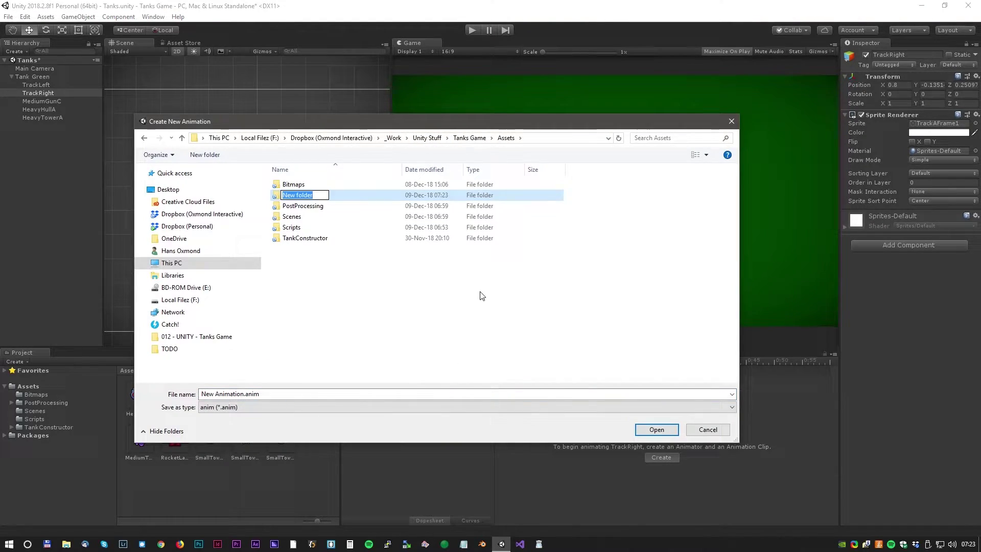
{"action": "type", "text": "Animations"}
{"action": "key", "text": "Return"}
{"action": "key", "text": "Return"}
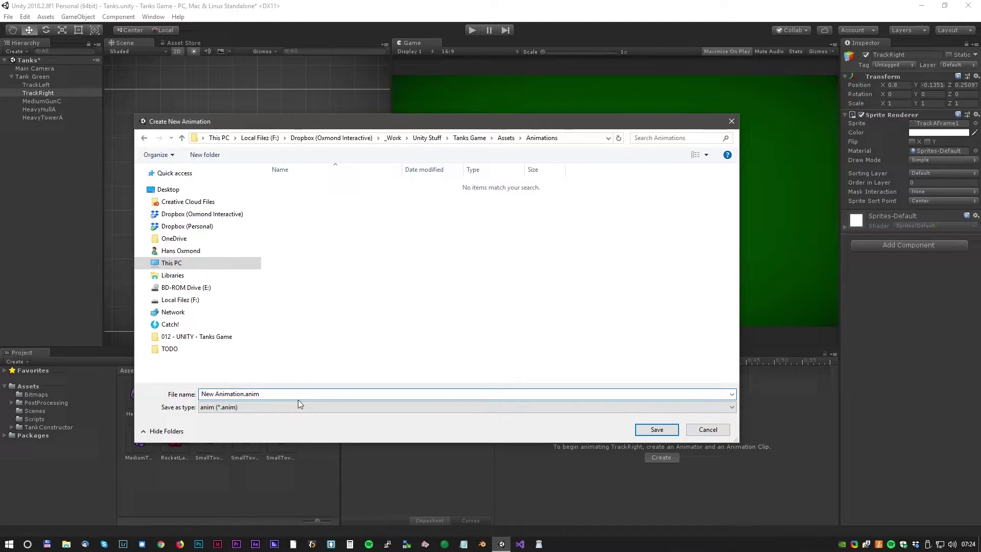
Step: Save the new animation clip as TrackMove
{"action": "type", "text": "TrackMove"}
{"action": "left_click", "coordinate": [656, 429]}
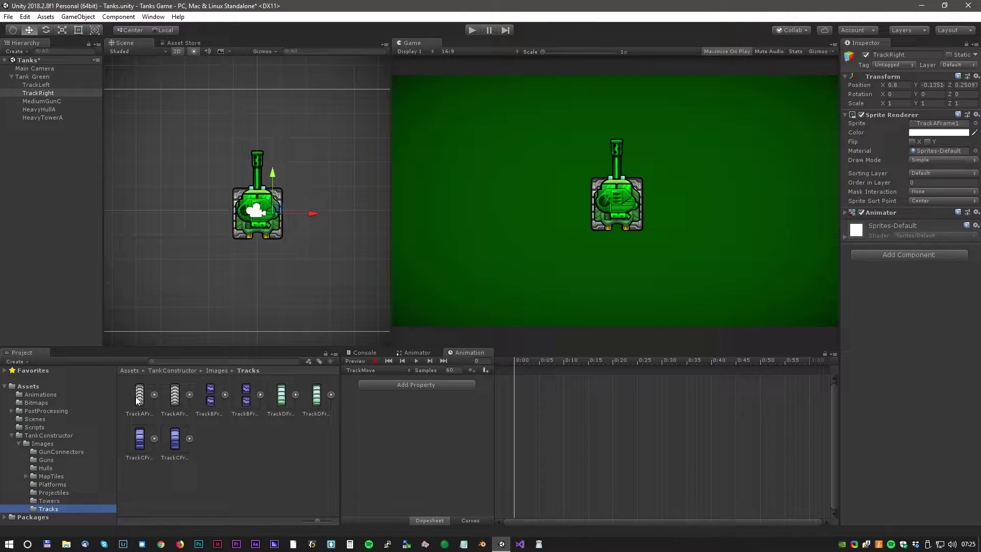
Step: Add the two TrackAFrame sprites from the Tracks folder as keyframes at the start of the TrackMove timeline
{"action": "left_click", "coordinate": [138, 396]}
{"action": "left_click", "coordinate": [175, 398], "text": "ctrl"}
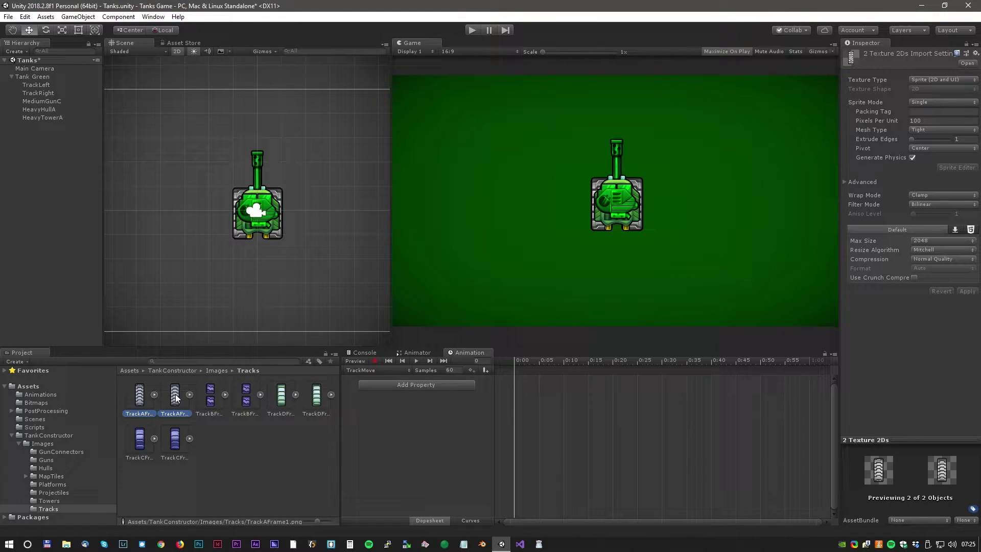
{"action": "left_click_drag", "start_coordinate": [177, 398], "coordinate": [604, 412]}
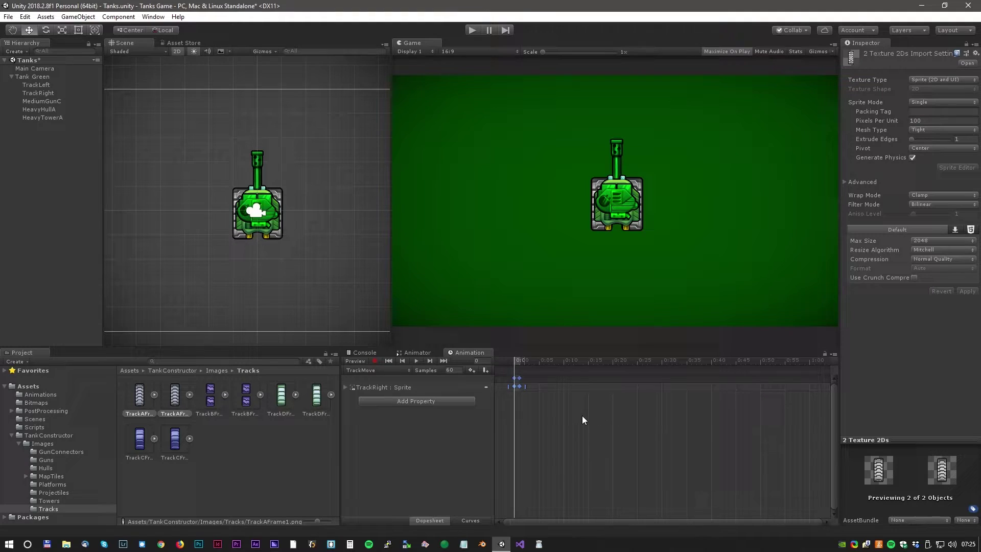
{"action": "scroll", "coordinate": [572, 432], "scroll_direction": "up", "scroll_amount": 4}
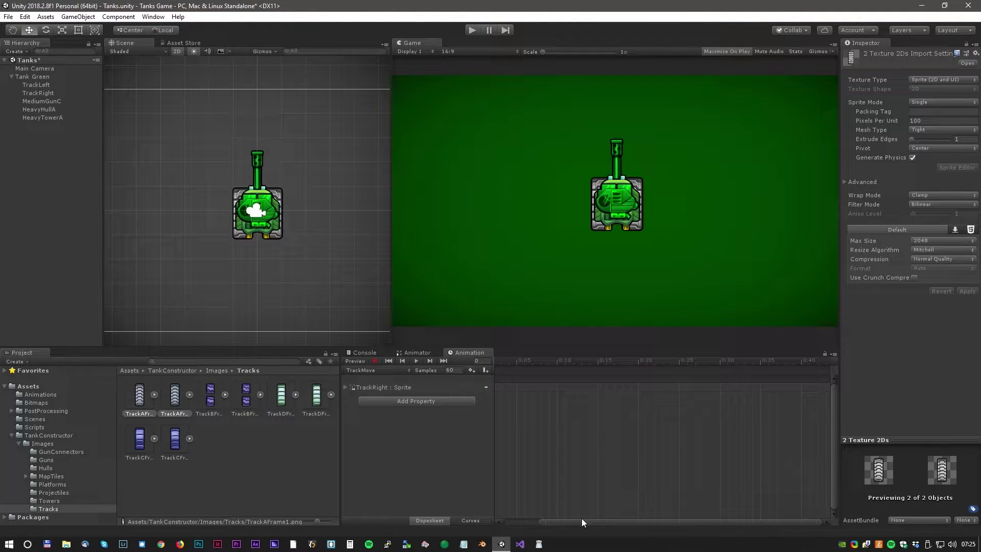
{"action": "left_click_drag", "start_coordinate": [541, 522], "coordinate": [527, 519]}
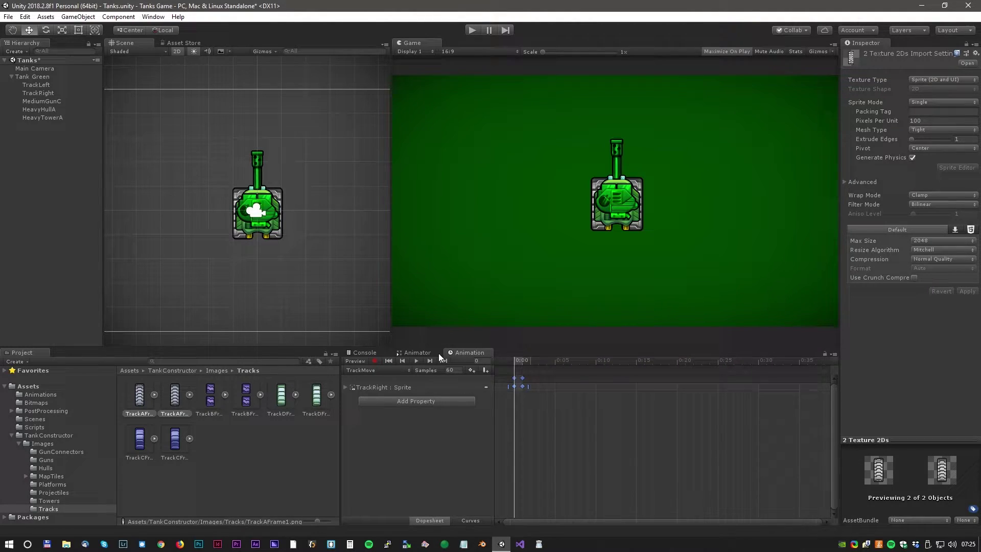
Step: Test-run the scene to check the track animation, and set TrackMove's sample rate to 10
{"action": "left_click", "coordinate": [471, 30]}
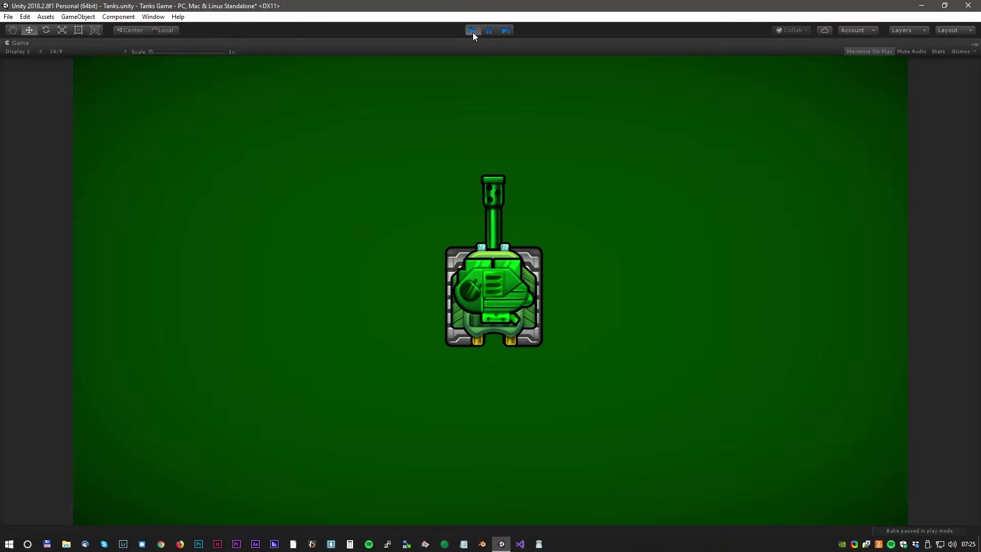
{"action": "left_click", "coordinate": [471, 30]}
{"action": "left_click", "coordinate": [444, 370]}
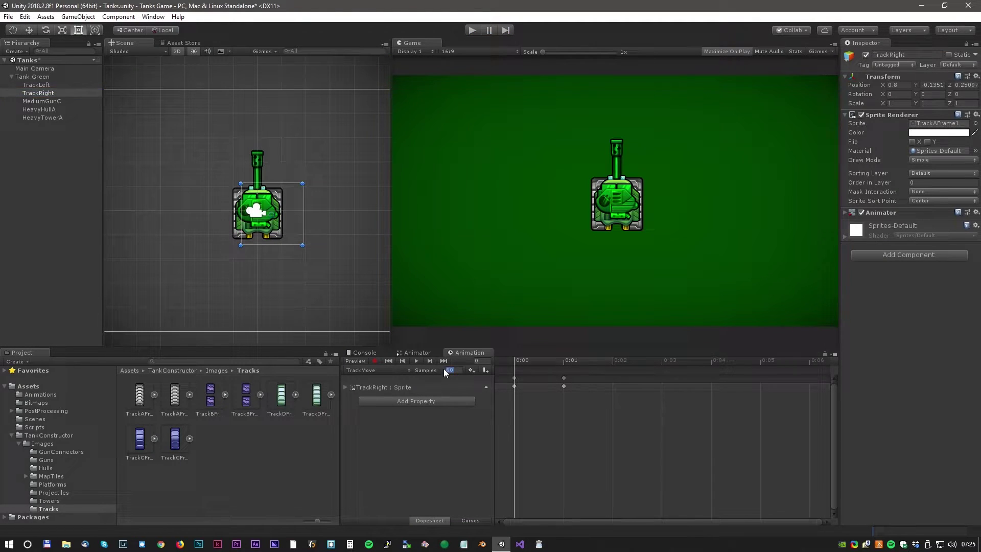
{"action": "type", "text": "8"}
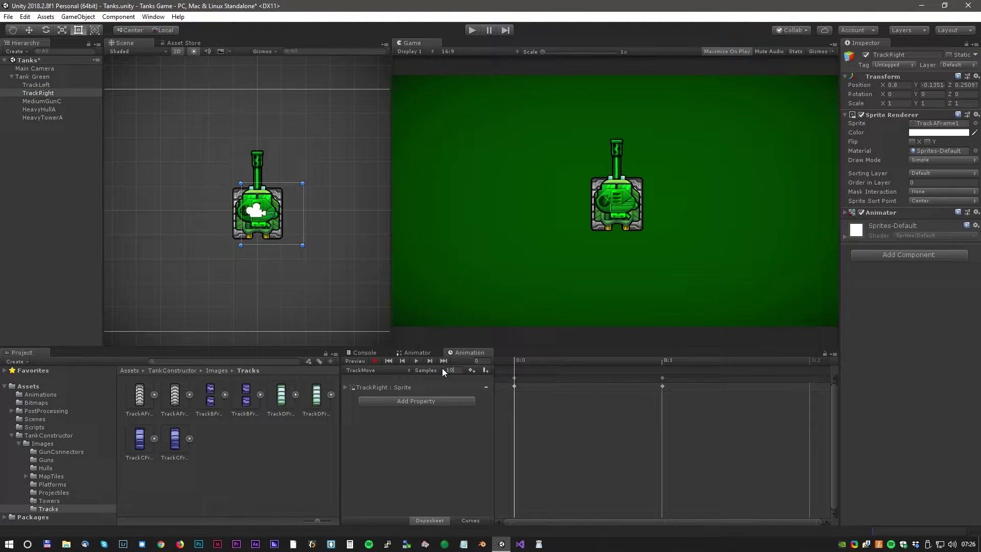
Step: Run the scene again to check the track animation at the new sample rate, and stop it
{"action": "left_click", "coordinate": [474, 32]}
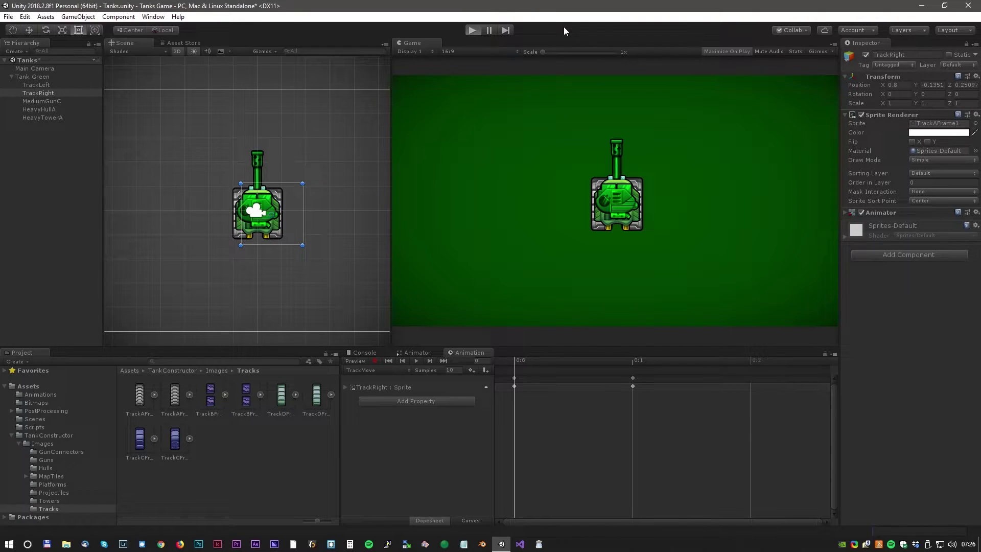
{"action": "key", "text": "ctrl+p"}
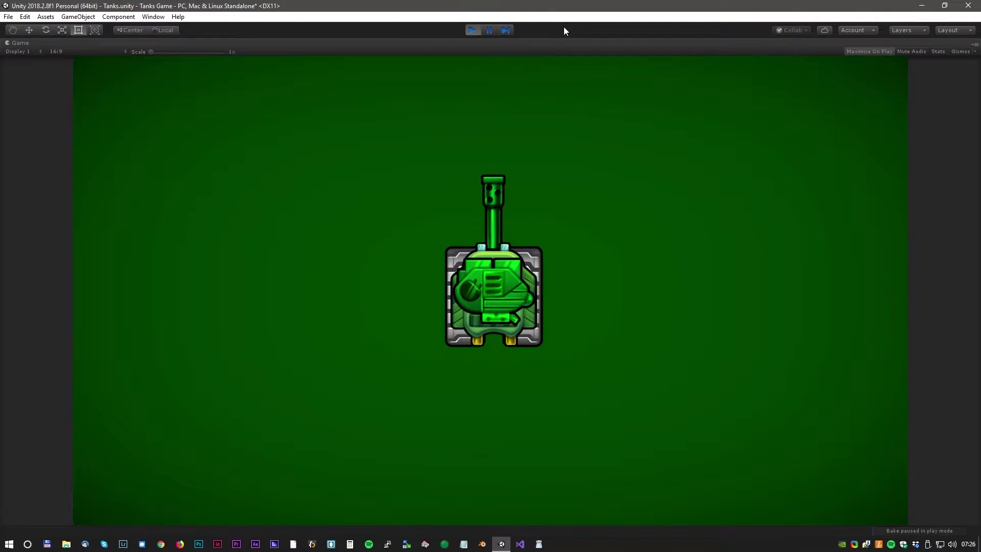
{"action": "left_click", "coordinate": [472, 30]}
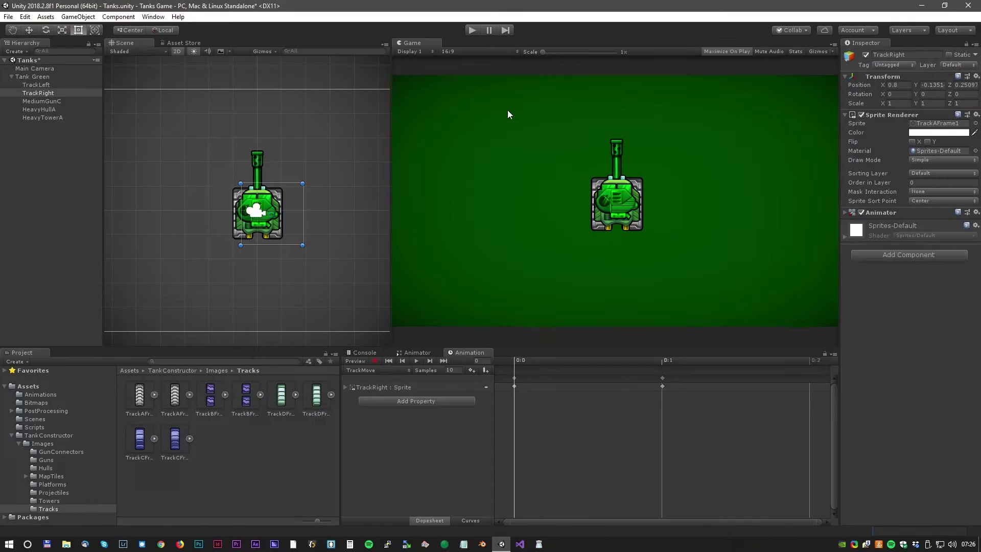
Step: Start a new animation clip for TrackRight and choose the project's Animations folder as its save location
{"action": "left_click", "coordinate": [404, 371]}
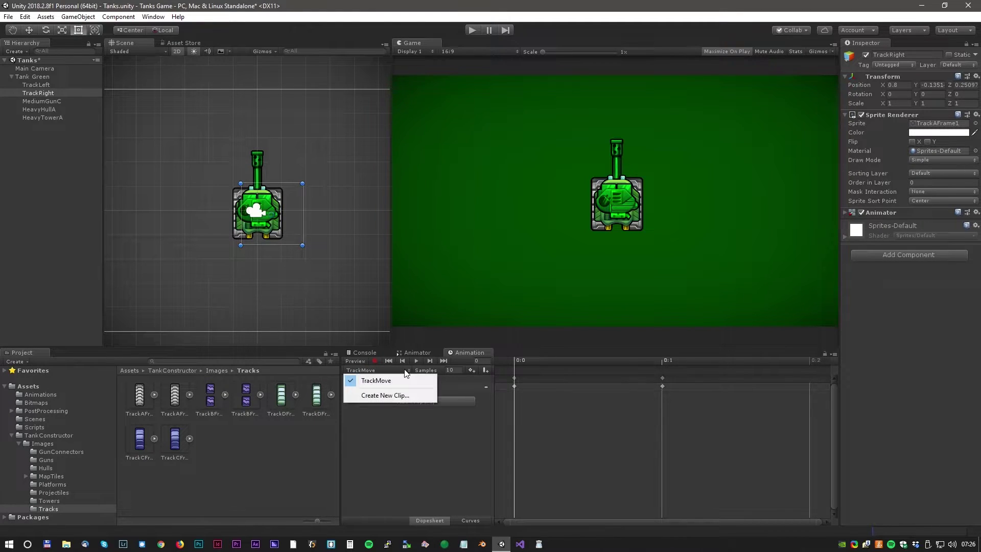
{"action": "left_click", "coordinate": [381, 395]}
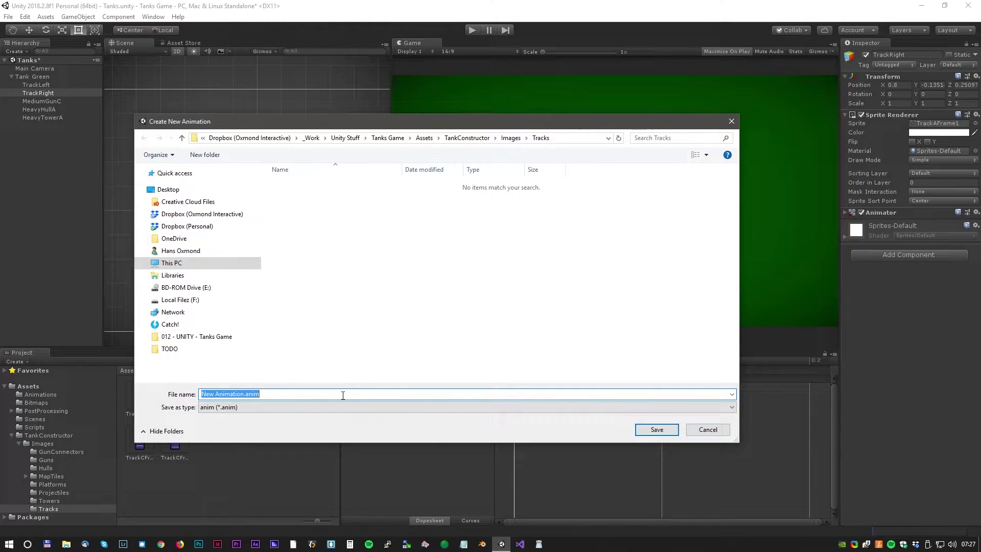
{"action": "type", "text": "Track"}
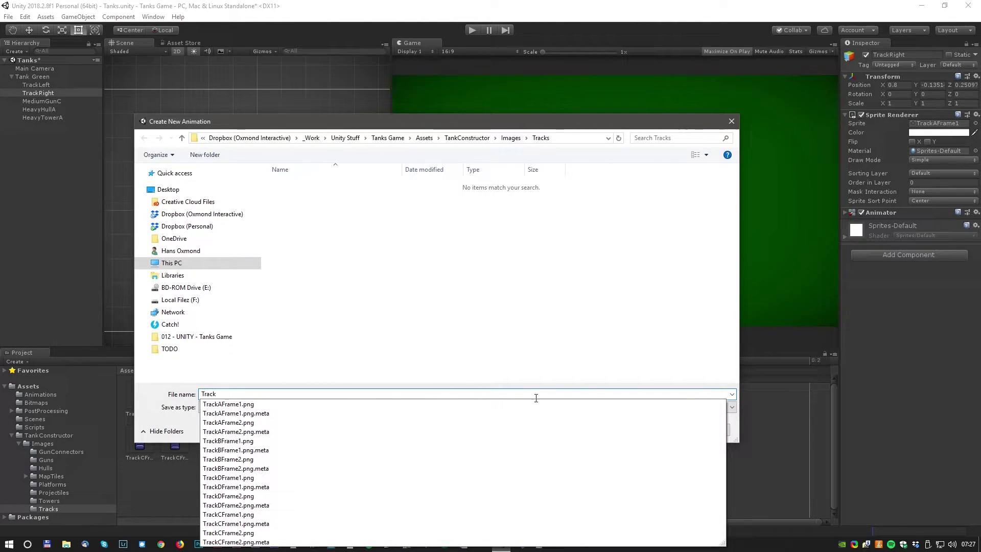
{"action": "left_click", "coordinate": [422, 138]}
{"action": "double_click", "coordinate": [300, 185]}
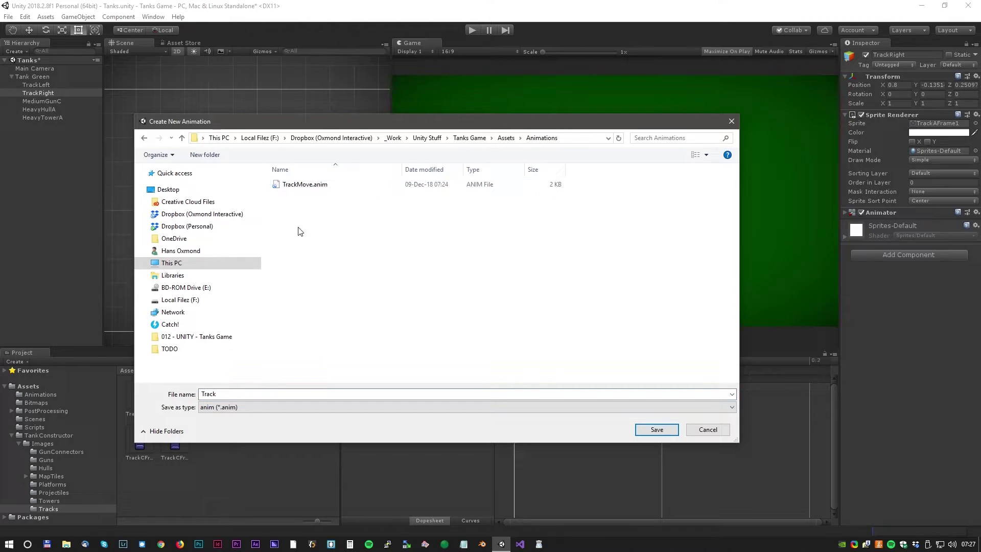
Step: Save the clip as TrackIdle and add the second TrackAFrame sprite as a keyframe at the start of its timeline
{"action": "left_click", "coordinate": [300, 185]}
{"action": "left_click", "coordinate": [257, 398]}
{"action": "key", "text": "End"}
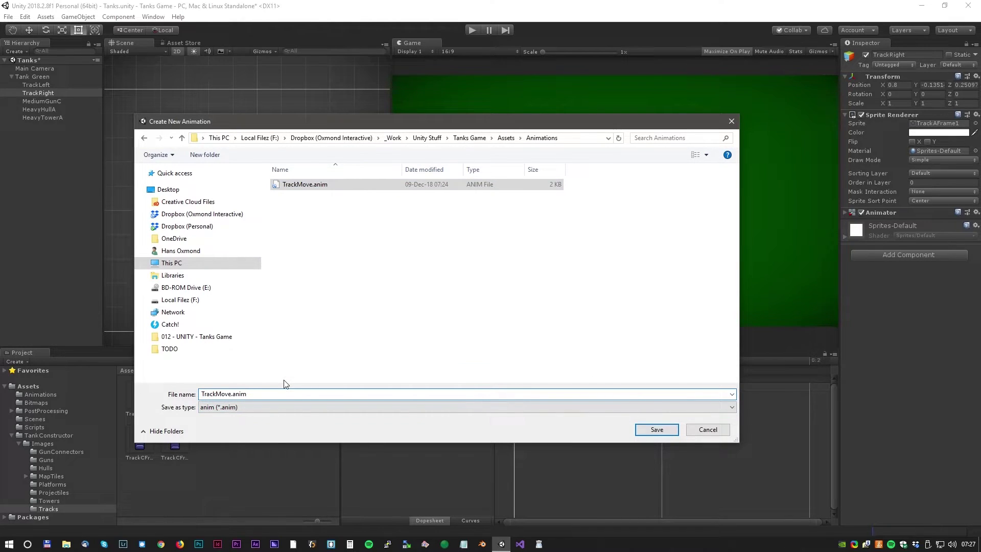
{"action": "key", "text": "BackSpace"}
{"action": "key", "text": "BackSpace"}
{"action": "key", "text": "BackSpace"}
{"action": "key", "text": "BackSpace"}
{"action": "key", "text": "BackSpace"}
{"action": "key", "text": "BackSpace"}
{"action": "key", "text": "BackSpace"}
{"action": "key", "text": "BackSpace"}
{"action": "key", "text": "BackSpace"}
{"action": "type", "text": "Idle"}
{"action": "left_click", "coordinate": [656, 429]}
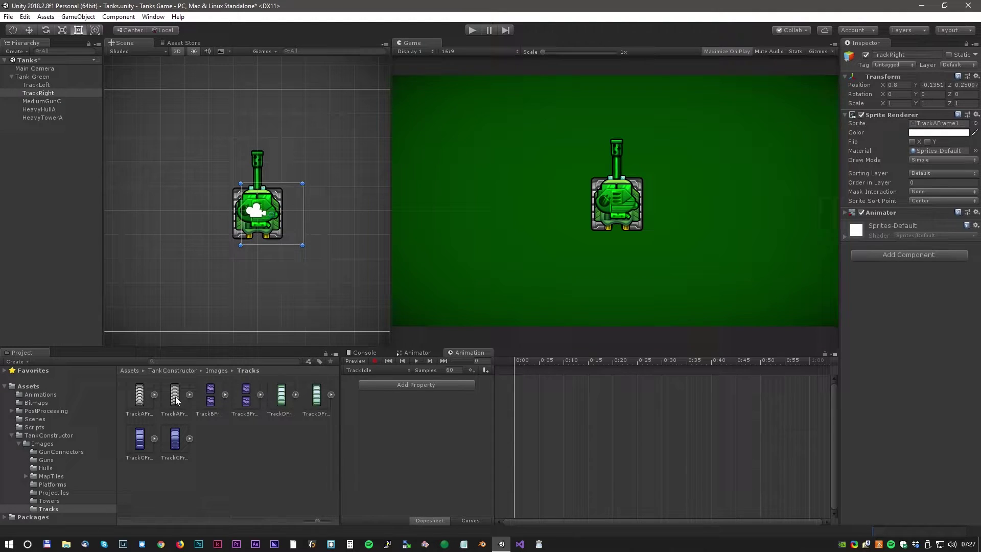
{"action": "left_click_drag", "start_coordinate": [175, 401], "coordinate": [470, 372]}
{"action": "left_click_drag", "start_coordinate": [531, 389], "coordinate": [532, 391]}
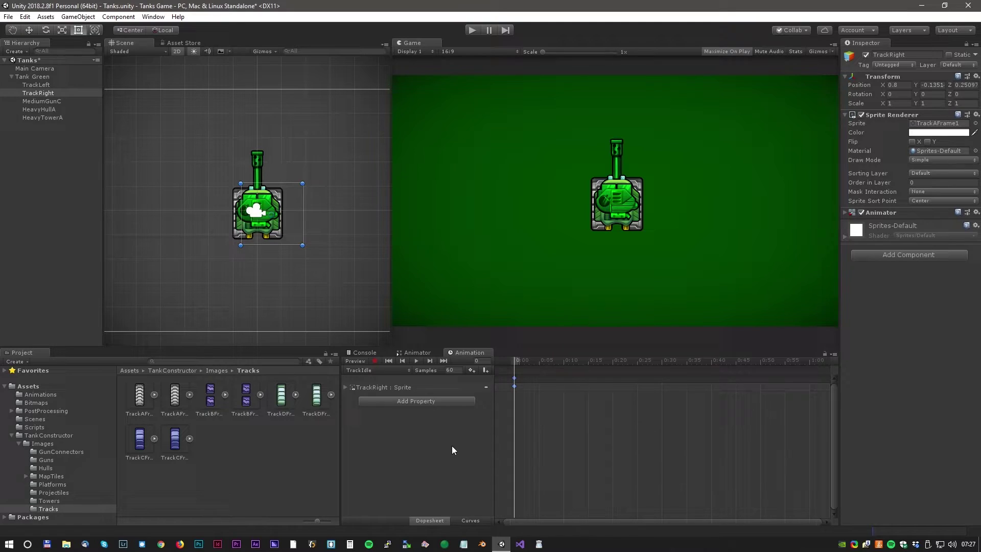
Step: Arrange the TrackMove and TrackIdle states in the Animator graph with TrackMove above TrackIdle, enlarging the graph area
{"action": "left_click", "coordinate": [415, 353]}
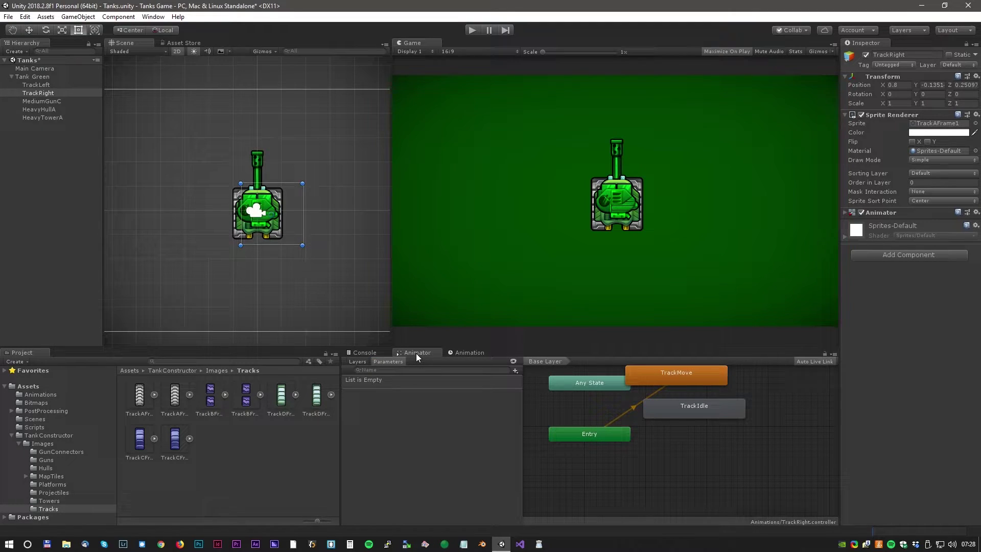
{"action": "left_click_drag", "start_coordinate": [679, 378], "coordinate": [699, 459]}
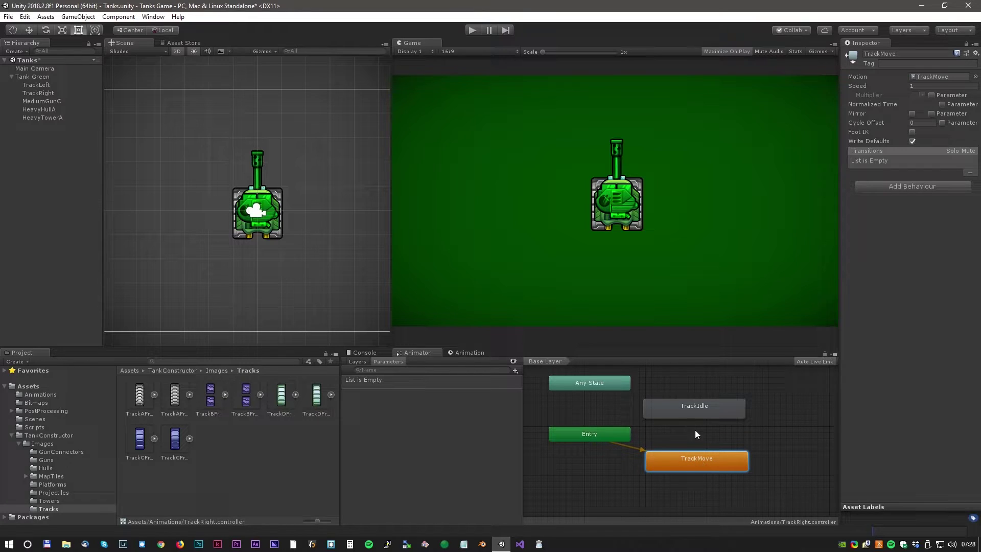
{"action": "left_click_drag", "start_coordinate": [529, 351], "coordinate": [549, 275]}
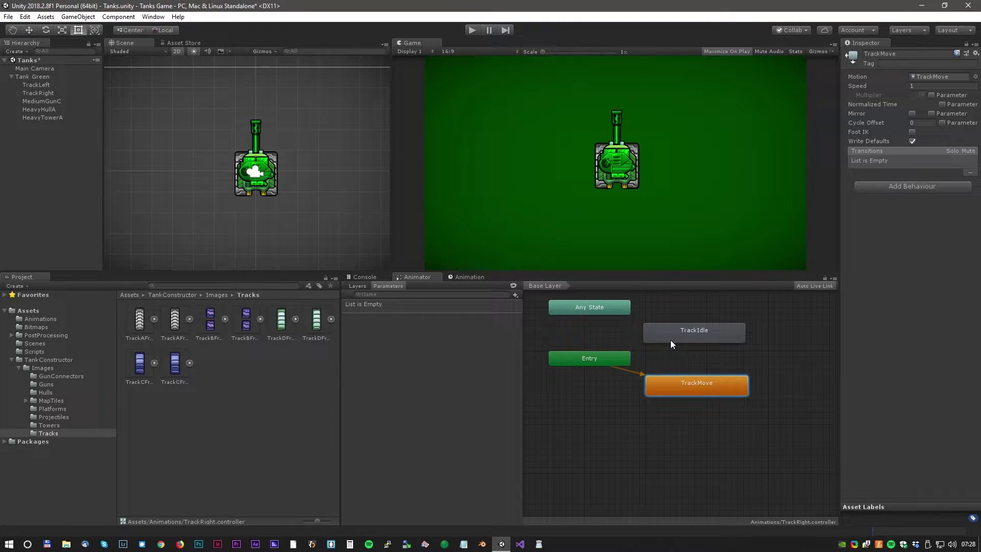
{"action": "left_click_drag", "start_coordinate": [671, 339], "coordinate": [672, 425]}
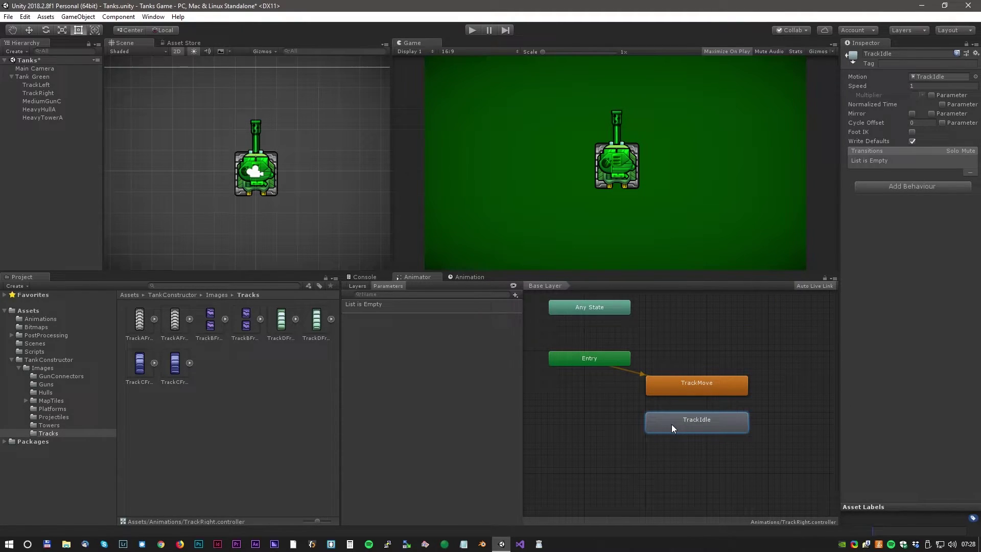
{"action": "left_click_drag", "start_coordinate": [682, 385], "coordinate": [689, 432]}
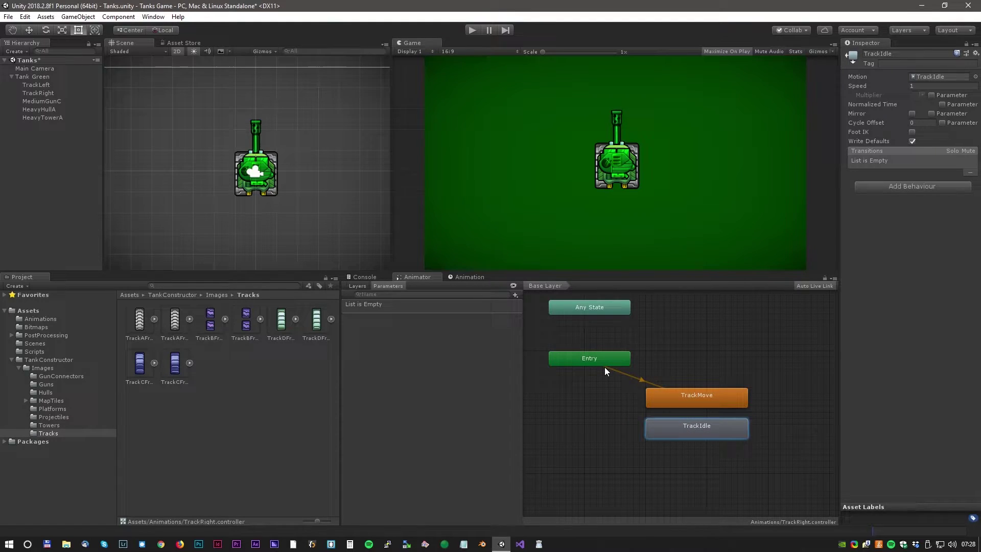
Step: Add a Bool parameter named isMoving to the track's animator controller
{"action": "left_click", "coordinate": [516, 295]}
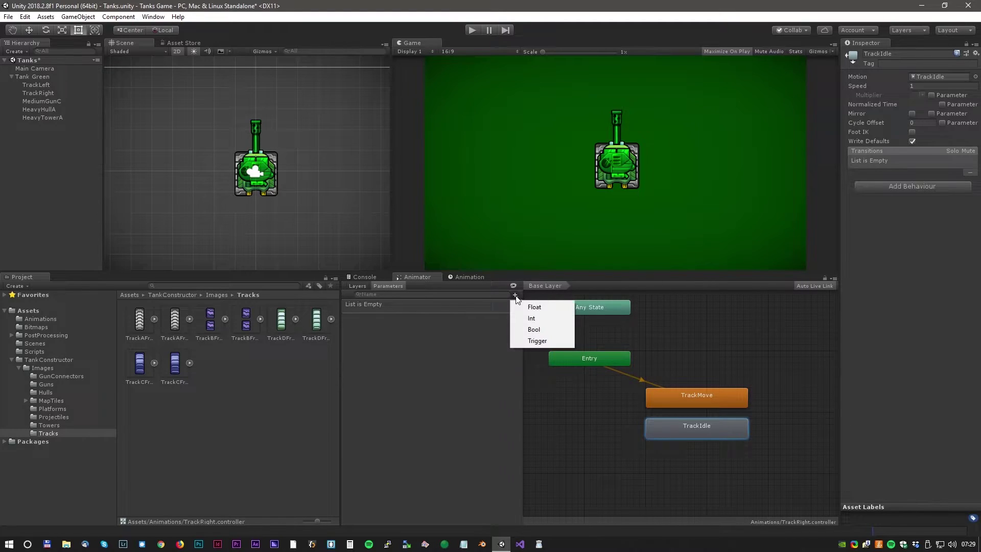
{"action": "left_click", "coordinate": [520, 329]}
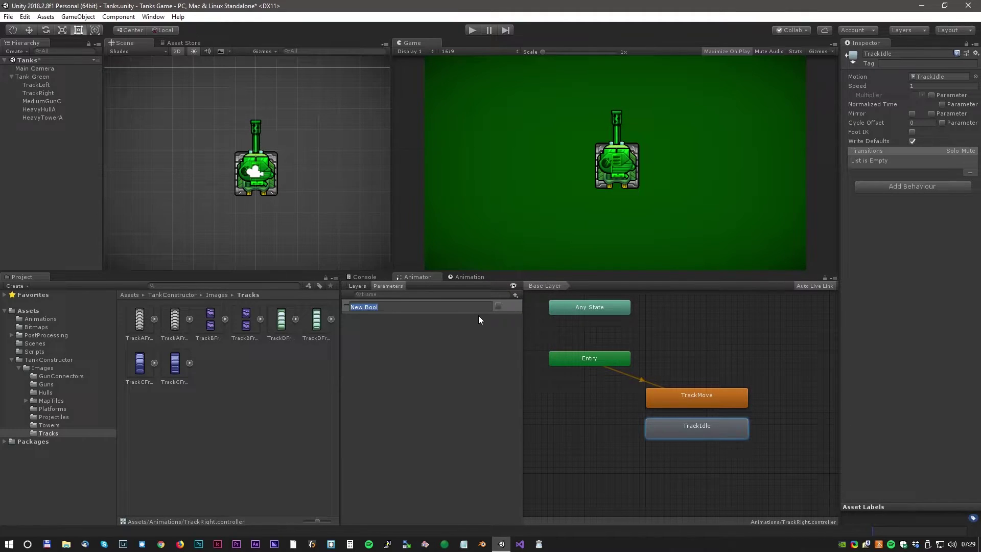
{"action": "type", "text": "isMoving"}
{"action": "left_click", "coordinate": [497, 324]}
Step: Create transitions in both directions between the TrackIdle and TrackMove states, spacing the two states apart
{"action": "left_click_drag", "start_coordinate": [673, 428], "coordinate": [672, 445]}
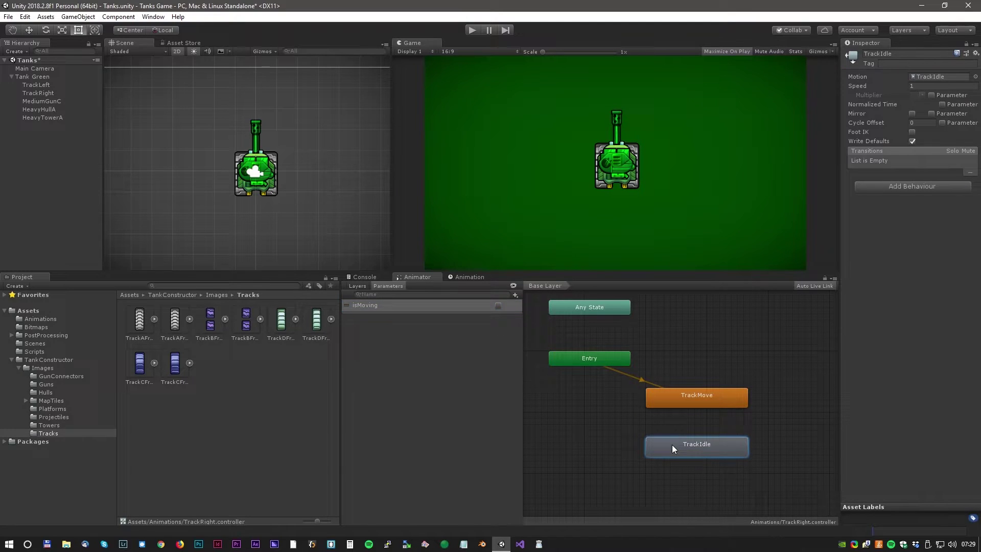
{"action": "right_click", "coordinate": [674, 446]}
{"action": "left_click", "coordinate": [698, 454]}
{"action": "left_click", "coordinate": [694, 405]}
{"action": "right_click", "coordinate": [675, 400]}
{"action": "left_click", "coordinate": [691, 407]}
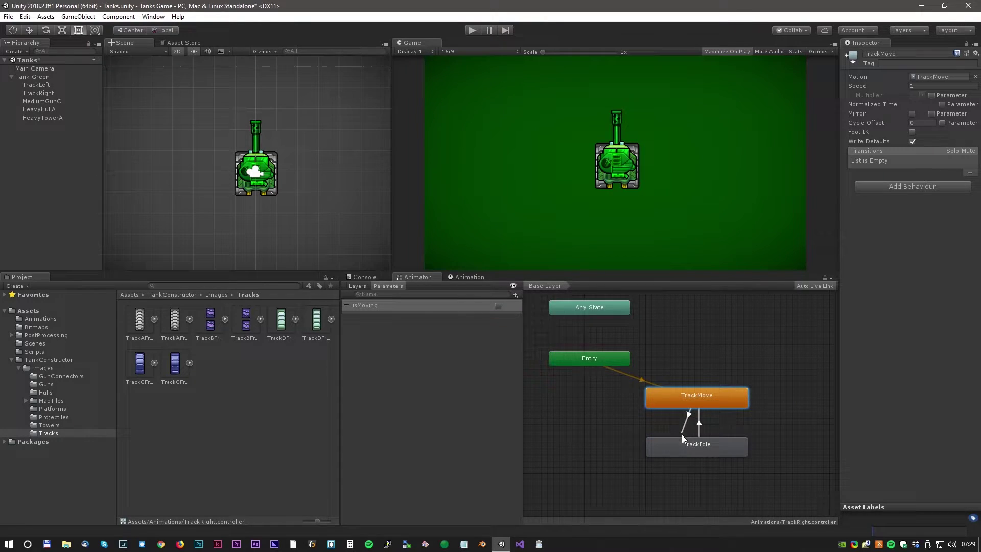
{"action": "left_click", "coordinate": [686, 443]}
Step: Add the condition isMoving false to the TrackMove-to-TrackIdle transition and isMoving true to the TrackIdle-to-TrackMove transition
{"action": "left_click", "coordinate": [696, 422]}
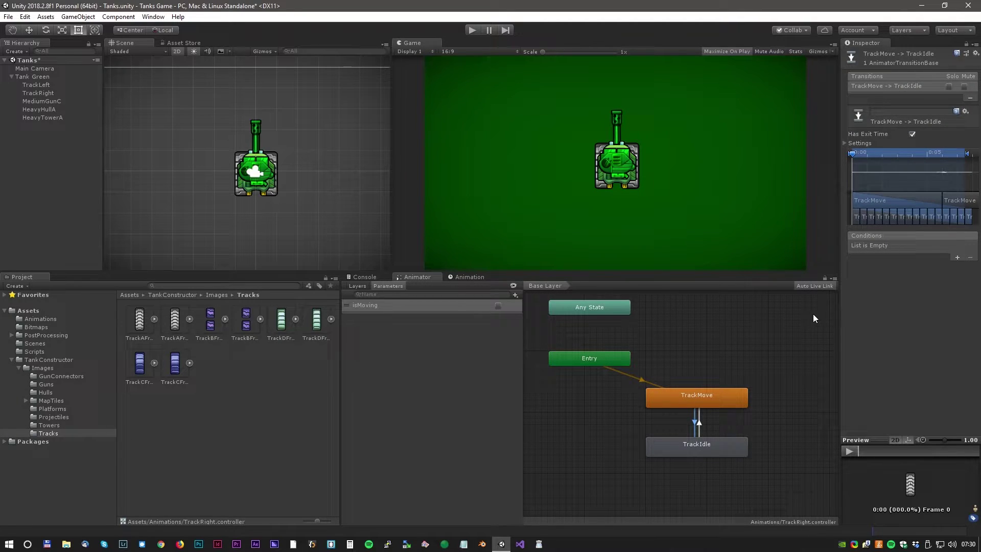
{"action": "left_click", "coordinate": [957, 257]}
{"action": "left_click", "coordinate": [940, 246]}
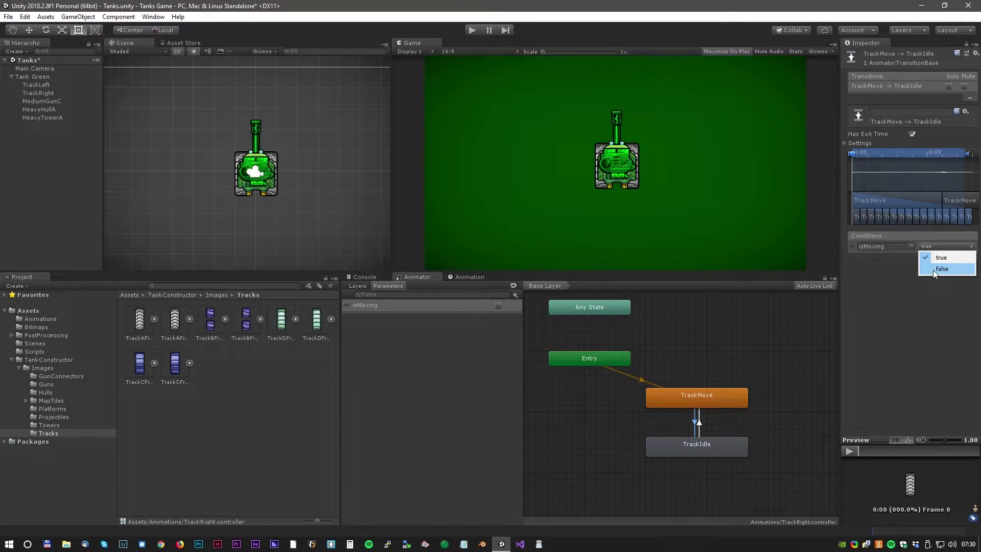
{"action": "left_click", "coordinate": [933, 270]}
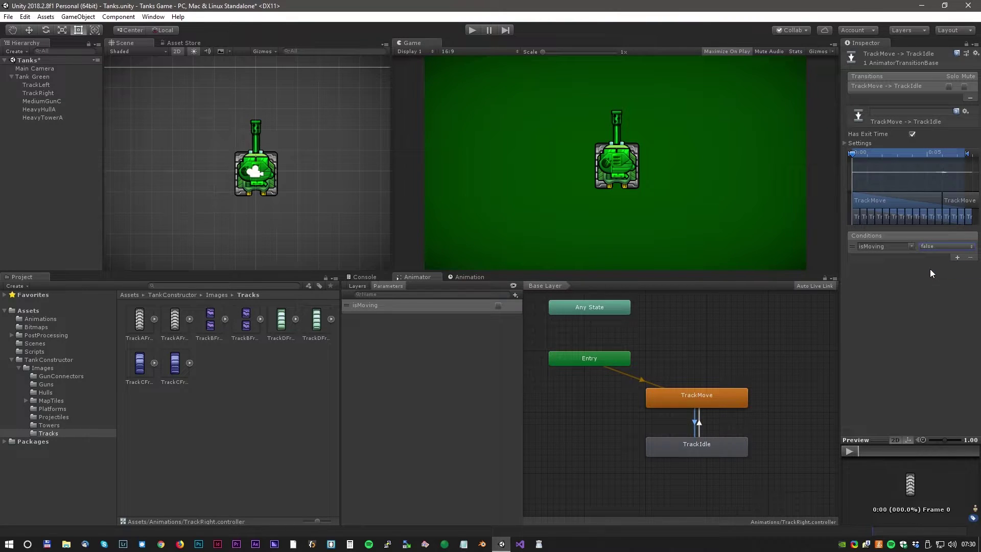
{"action": "left_click", "coordinate": [700, 422]}
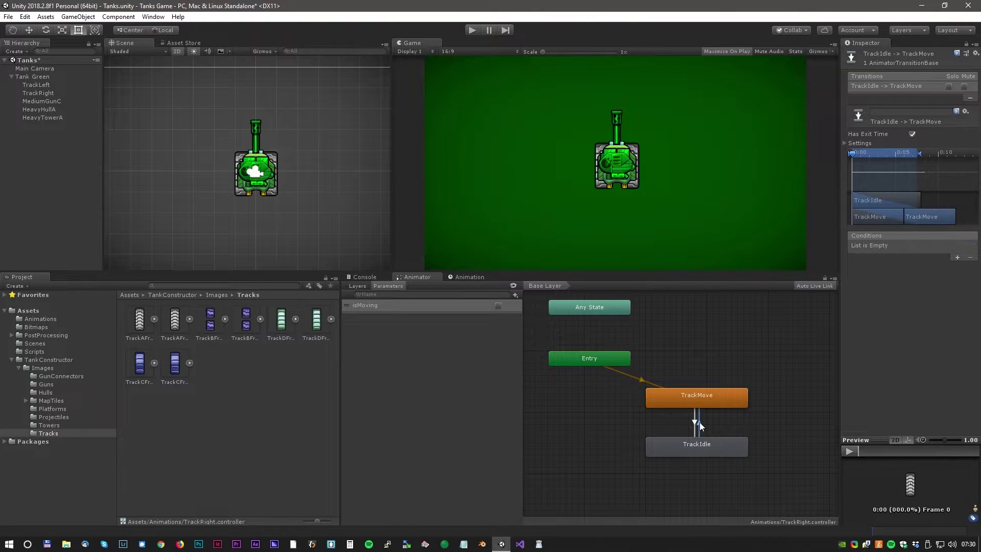
{"action": "left_click", "coordinate": [957, 258]}
Step: Test-run the scene with isMoving enabled to check the state transitions, and stop it
{"action": "left_click", "coordinate": [469, 31]}
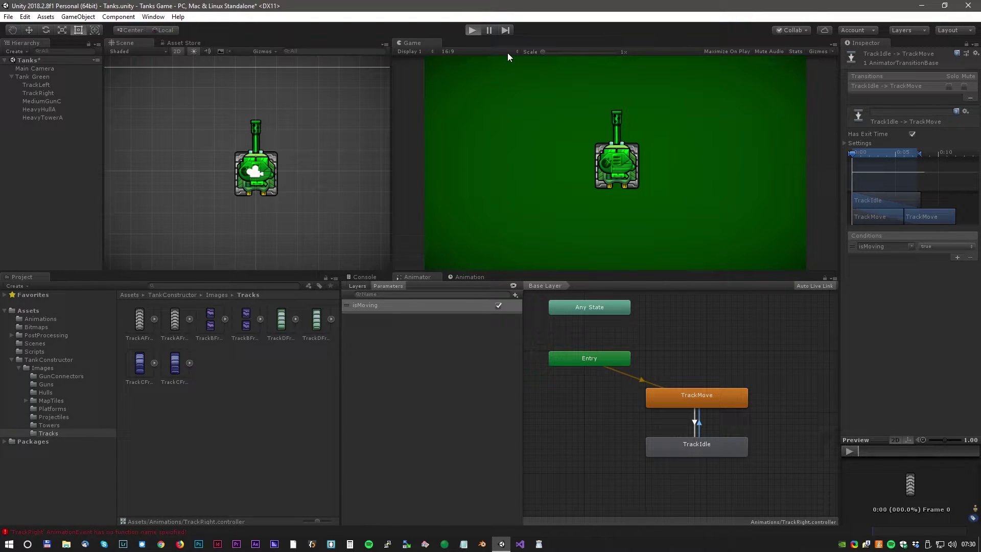
{"action": "key", "text": "ctrl+p"}
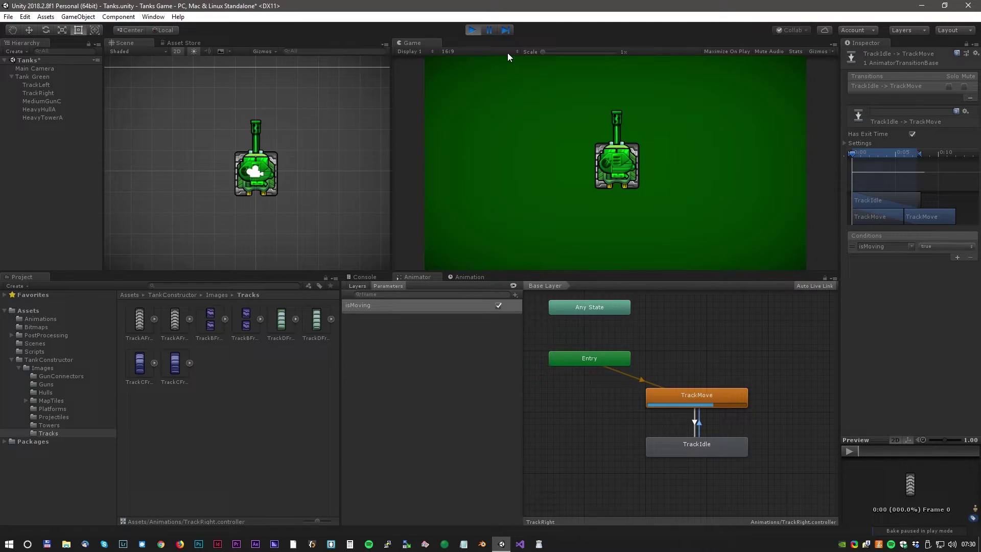
{"action": "left_click", "coordinate": [471, 30]}
Step: Delete the TrackLeft object from Tank Green and duplicate TrackRight to replace it
{"action": "left_click", "coordinate": [54, 86]}
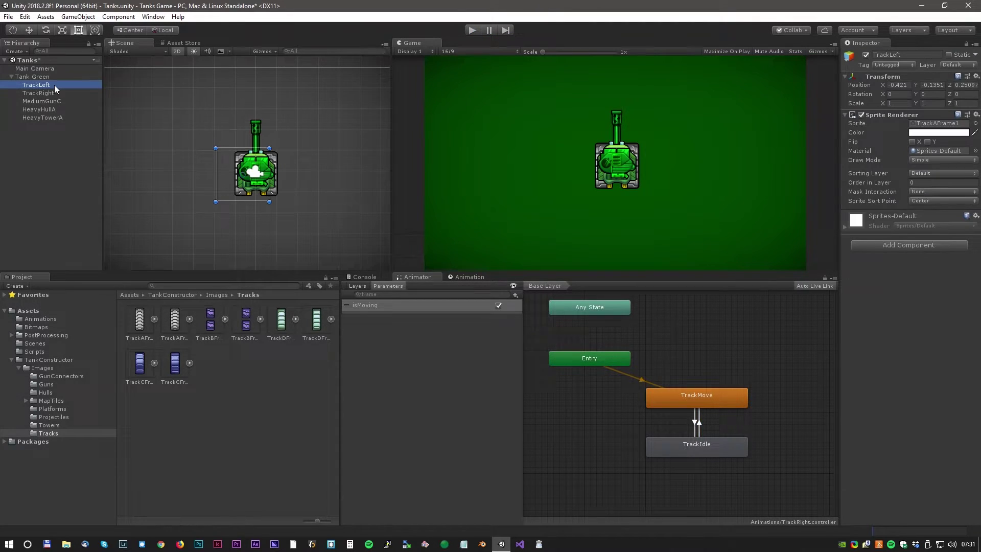
{"action": "key", "text": "Delete"}
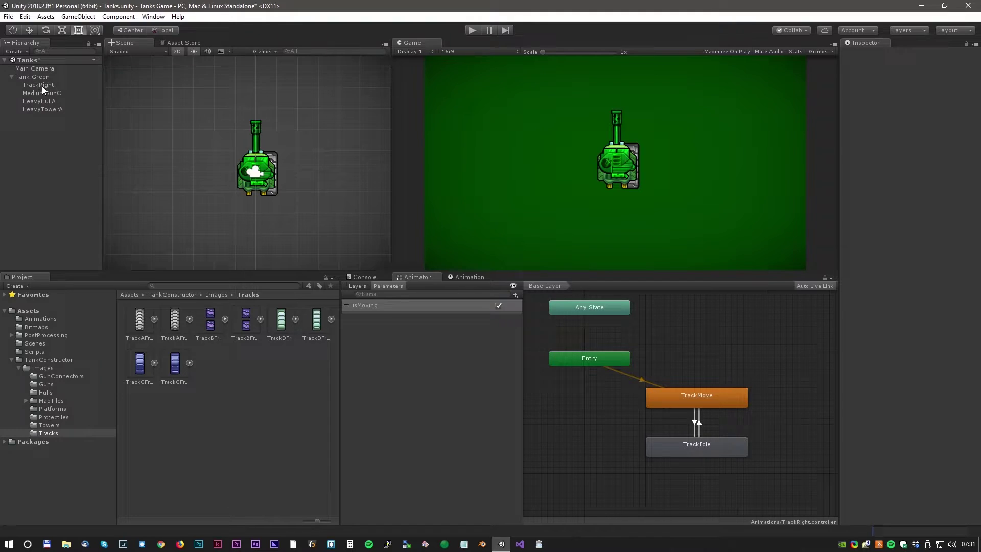
{"action": "right_click", "coordinate": [42, 85]}
{"action": "left_click", "coordinate": [88, 125]}
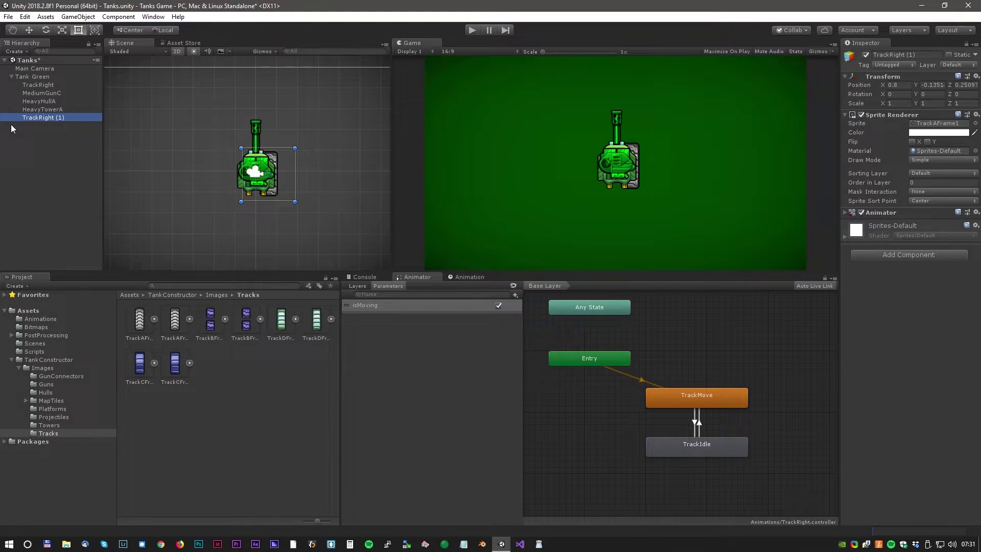
Step: Rename the duplicated track TrackLeft and place it directly below TrackRight in the Tank Green hierarchy
{"action": "right_click", "coordinate": [45, 118]}
{"action": "left_click", "coordinate": [76, 148]}
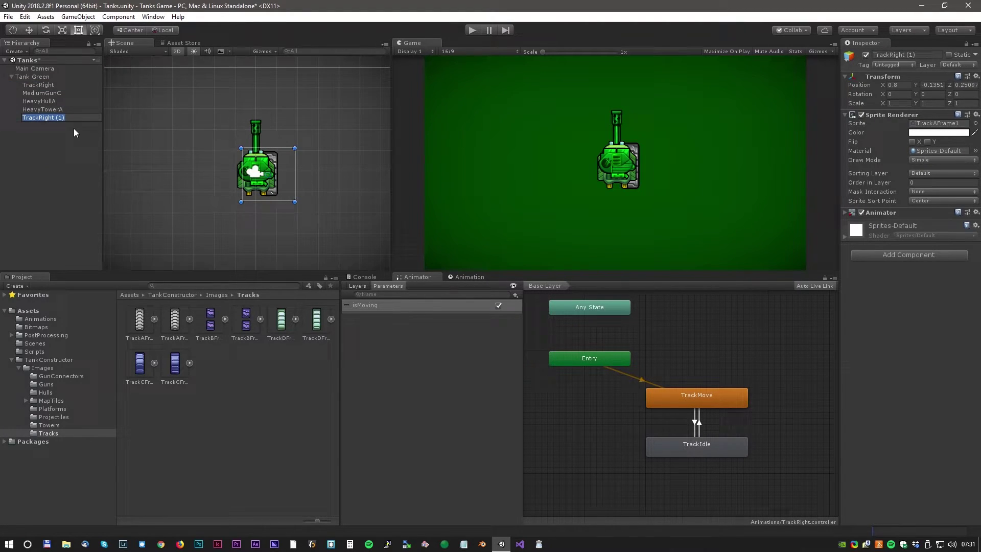
{"action": "key", "text": "End"}
{"action": "type", "text": "Left"}
{"action": "key", "text": "Return"}
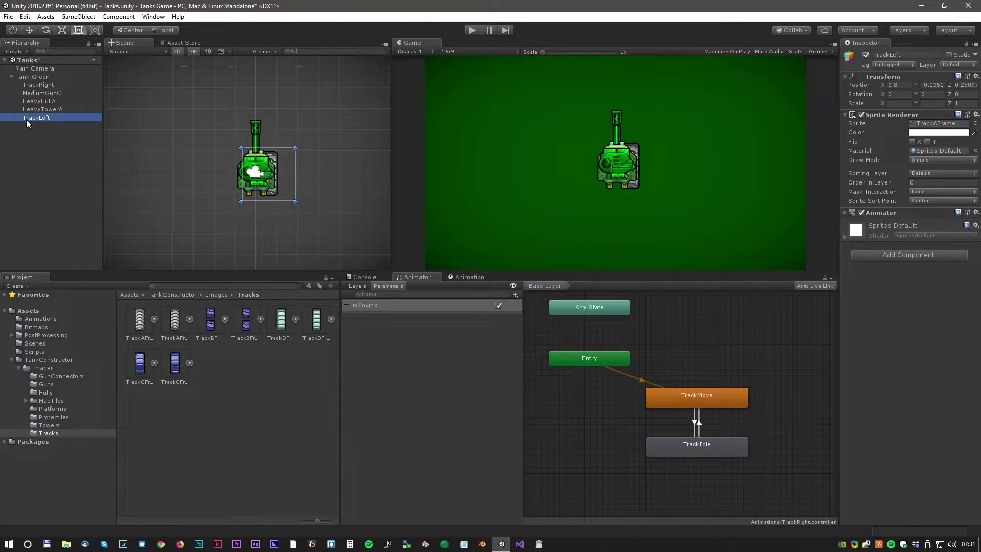
{"action": "left_click_drag", "start_coordinate": [32, 121], "coordinate": [36, 90]}
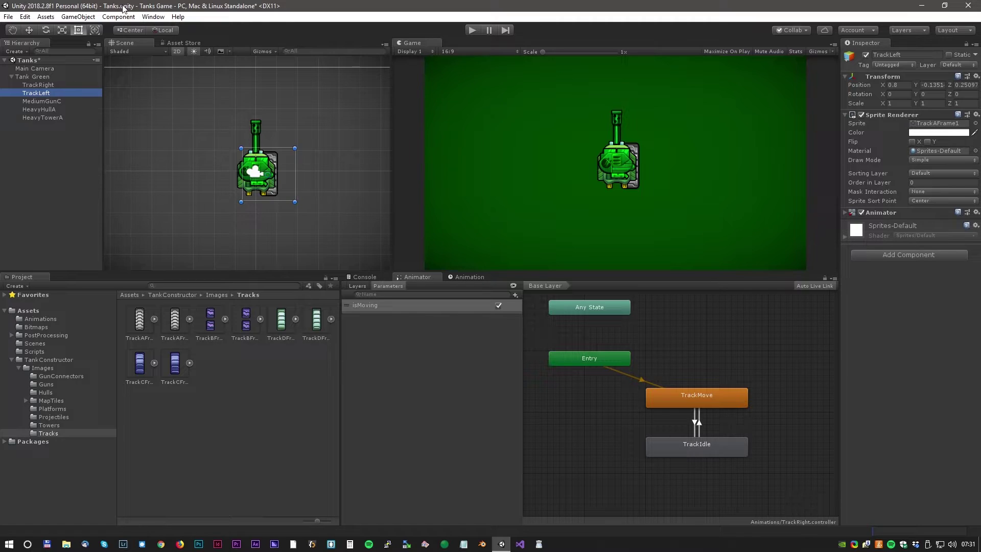
Step: Move TrackLeft to the left side of the tank hull, and test-run the scene
{"action": "left_click", "coordinate": [29, 30]}
{"action": "left_click", "coordinate": [473, 30]}
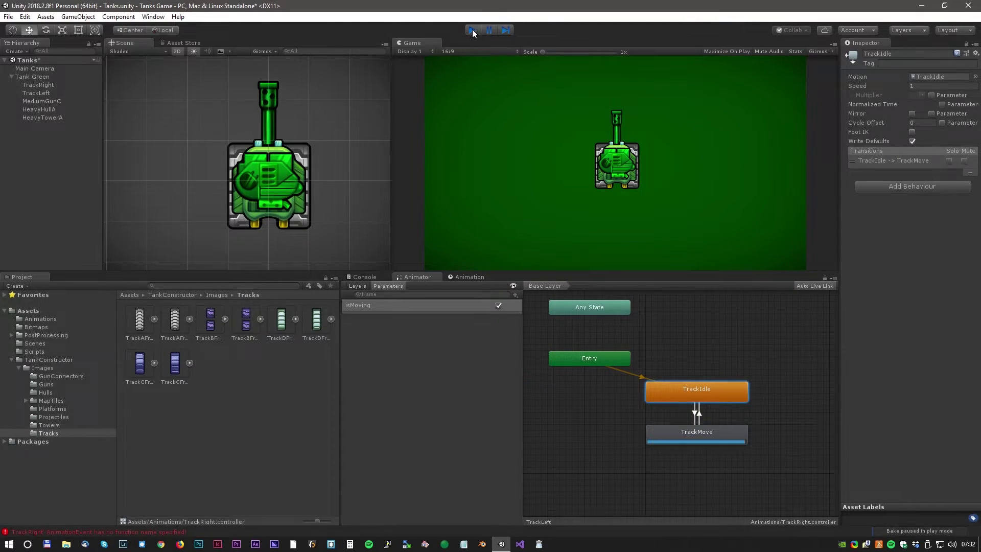
{"action": "left_click", "coordinate": [472, 31]}
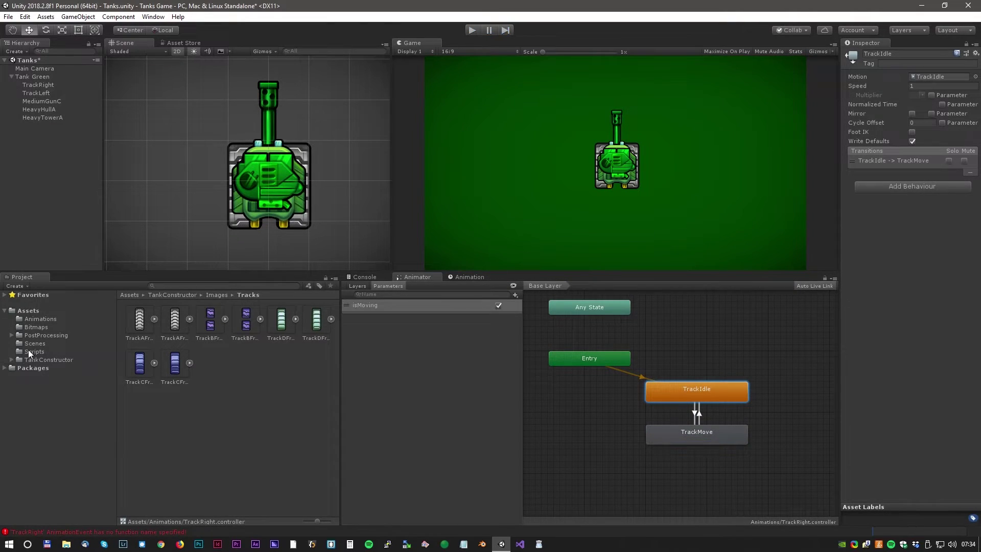
Step: Open the Track script from the Scripts folder in Visual Studio and examine its public Animator variable declaration
{"action": "left_click", "coordinate": [32, 350]}
{"action": "left_click", "coordinate": [226, 339]}
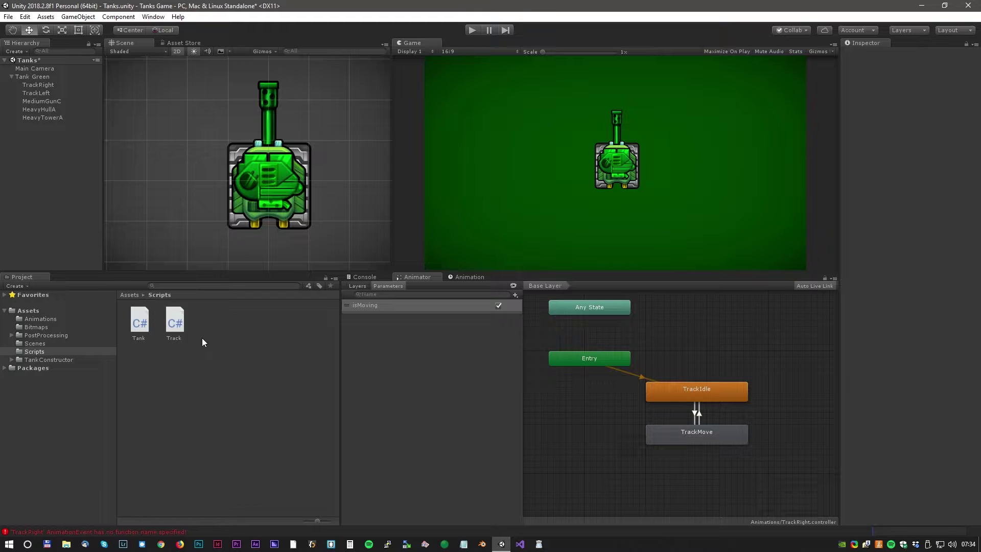
{"action": "double_click", "coordinate": [178, 324]}
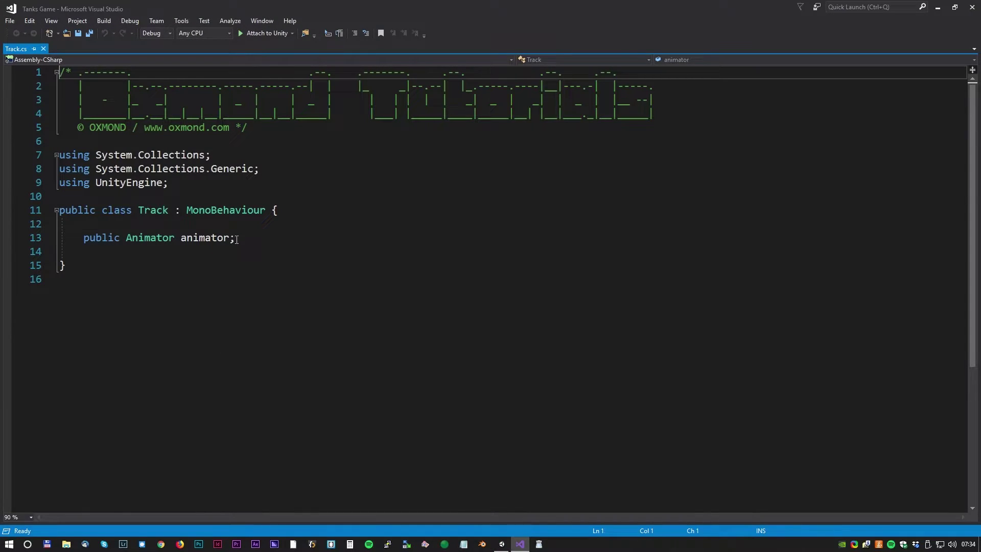
{"action": "left_click_drag", "start_coordinate": [237, 240], "coordinate": [87, 240]}
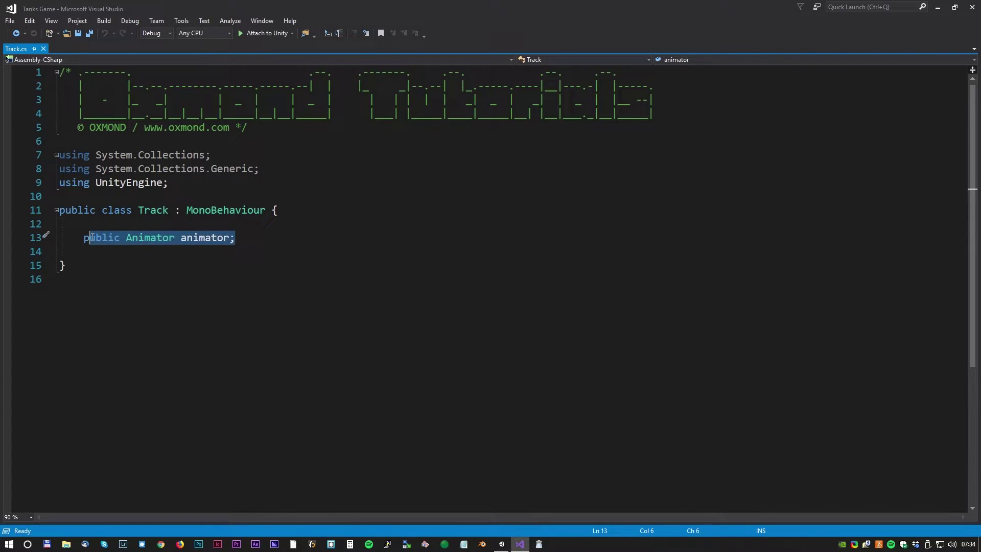
{"action": "left_click", "coordinate": [246, 238]}
Step: Switch back to Unity, attach the Track script to TrackRight and assign TrackRight's Animator component to the script's Animator field
{"action": "key", "text": "alt+Tab"}
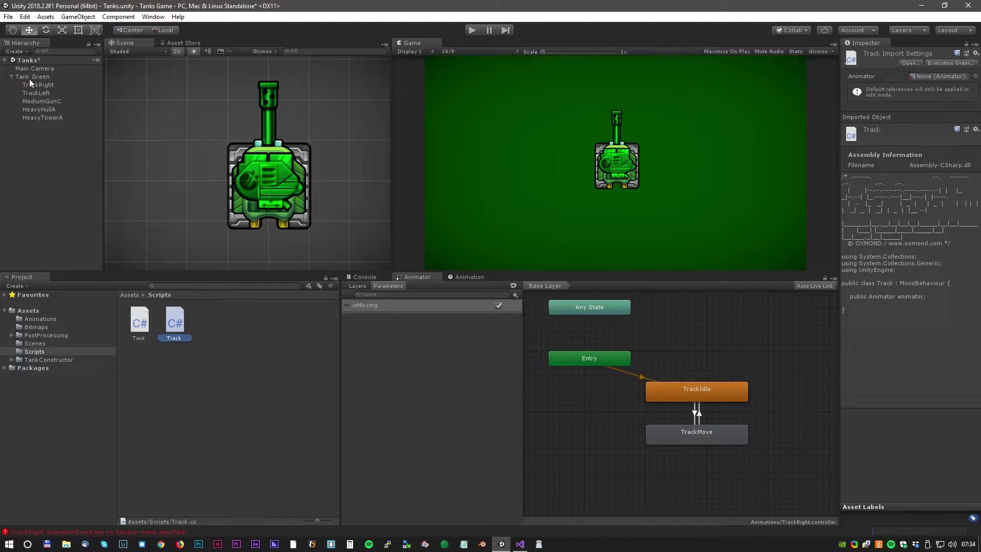
{"action": "left_click_drag", "start_coordinate": [50, 93], "coordinate": [134, 131]}
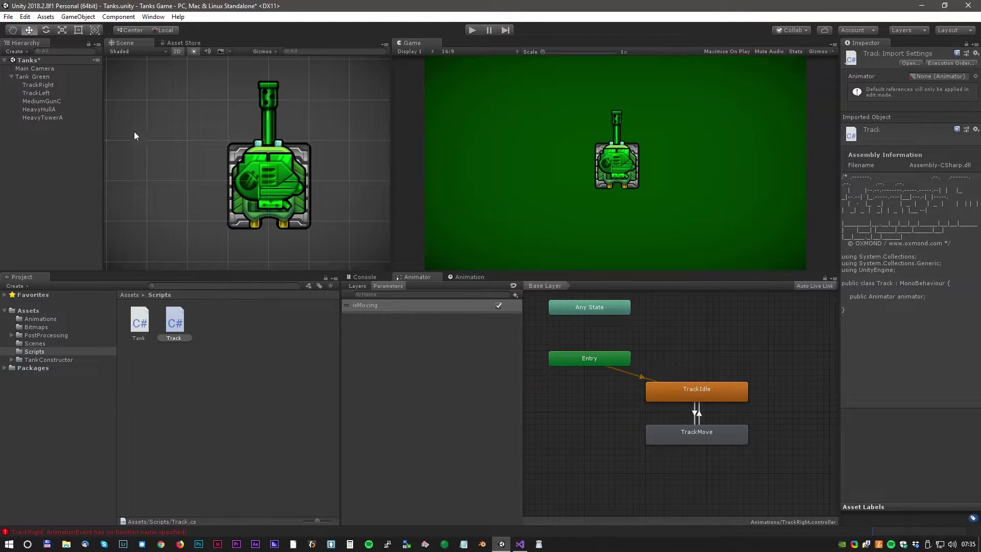
{"action": "left_click", "coordinate": [49, 86]}
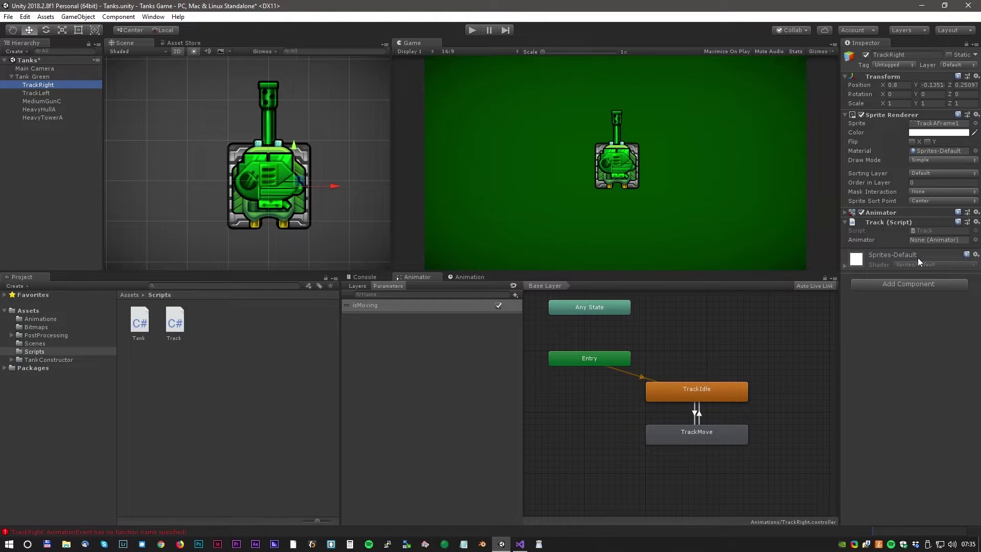
{"action": "left_click_drag", "start_coordinate": [876, 212], "coordinate": [924, 241]}
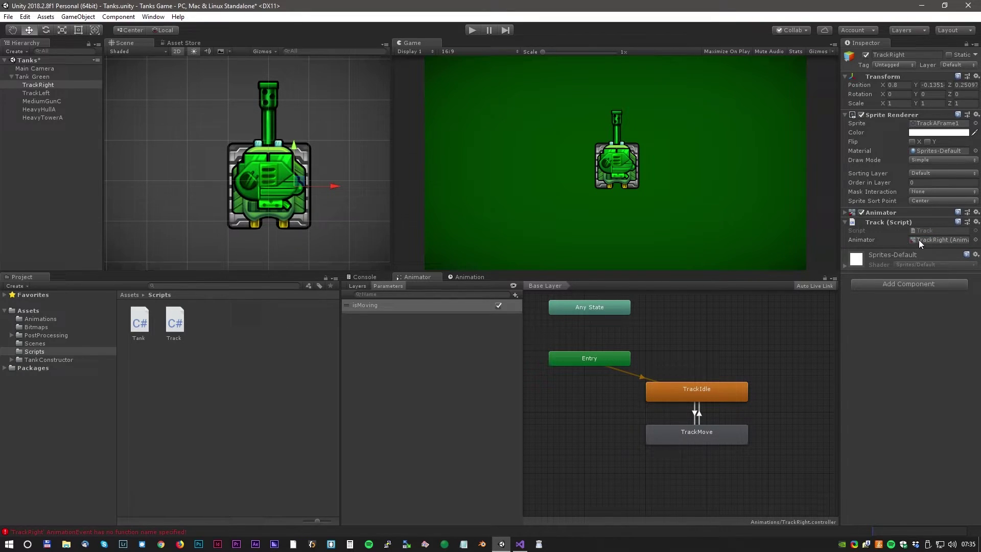
Step: Assign TrackLeft's Animator component to the Animator field of its Track script
{"action": "left_click", "coordinate": [37, 93]}
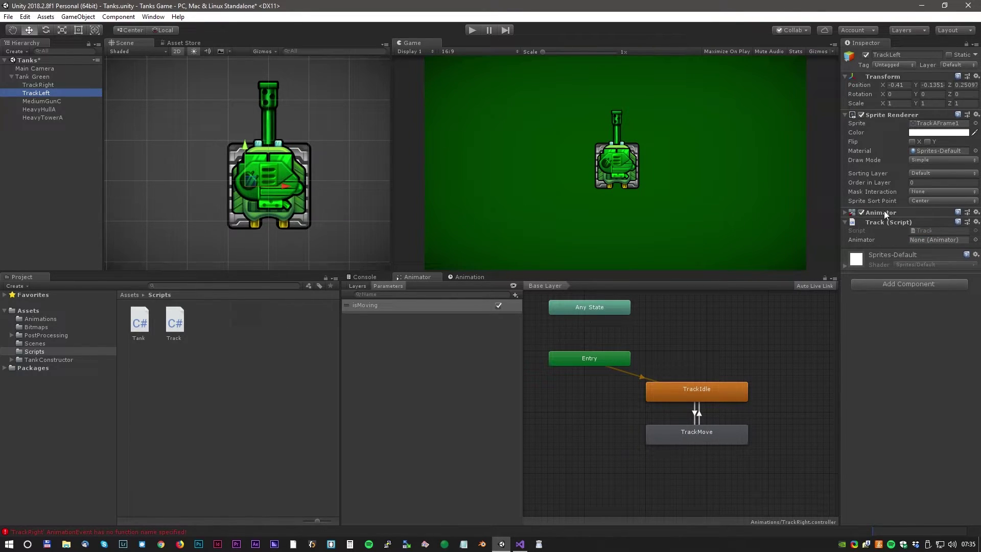
{"action": "left_click_drag", "start_coordinate": [883, 213], "coordinate": [921, 239]}
Step: Open the Tank script in Visual Studio and examine its code, especially the public track variables and the movement and rotation key variables
{"action": "left_click", "coordinate": [137, 328]}
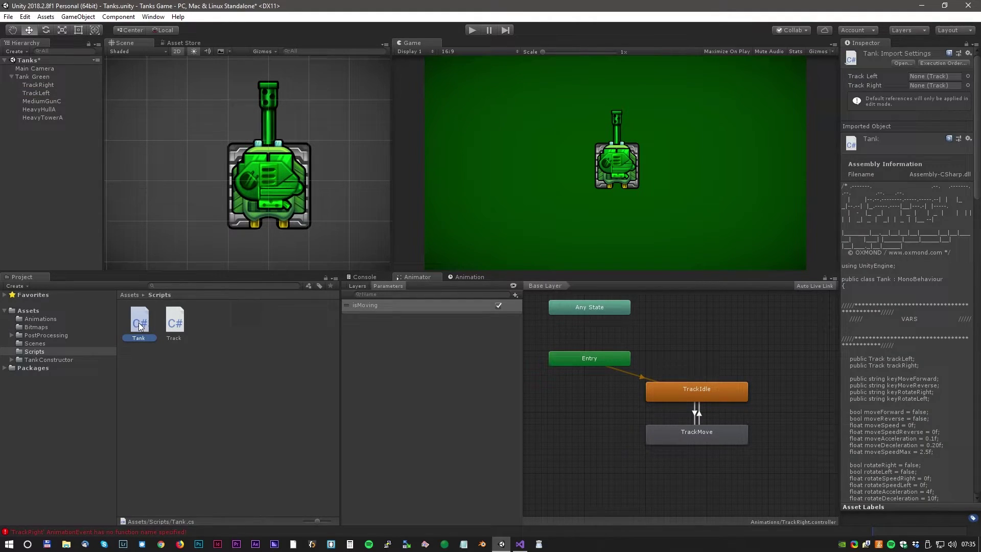
{"action": "double_click", "coordinate": [139, 327]}
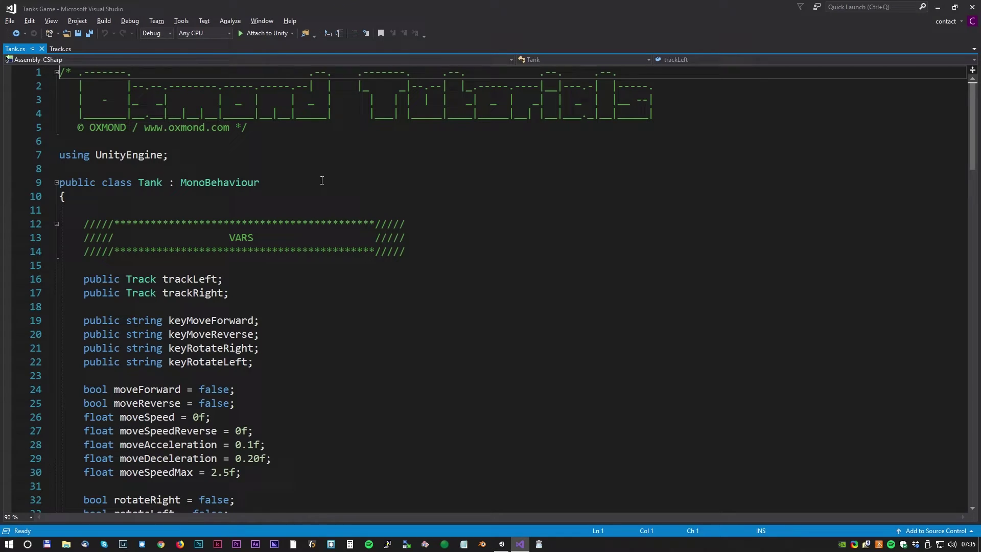
{"action": "scroll", "coordinate": [297, 191], "scroll_direction": "down", "scroll_amount": 12}
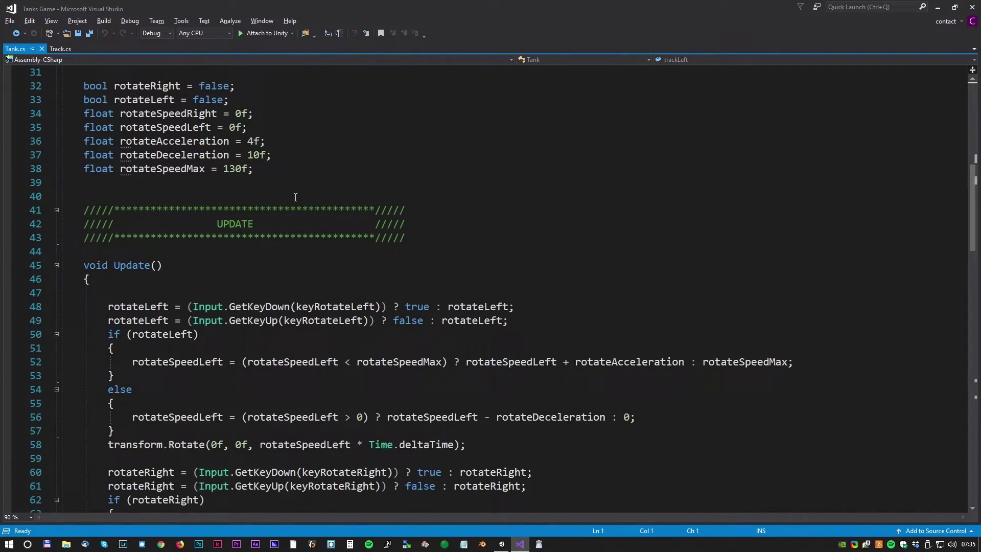
{"action": "scroll", "coordinate": [295, 198], "scroll_direction": "down", "scroll_amount": 15}
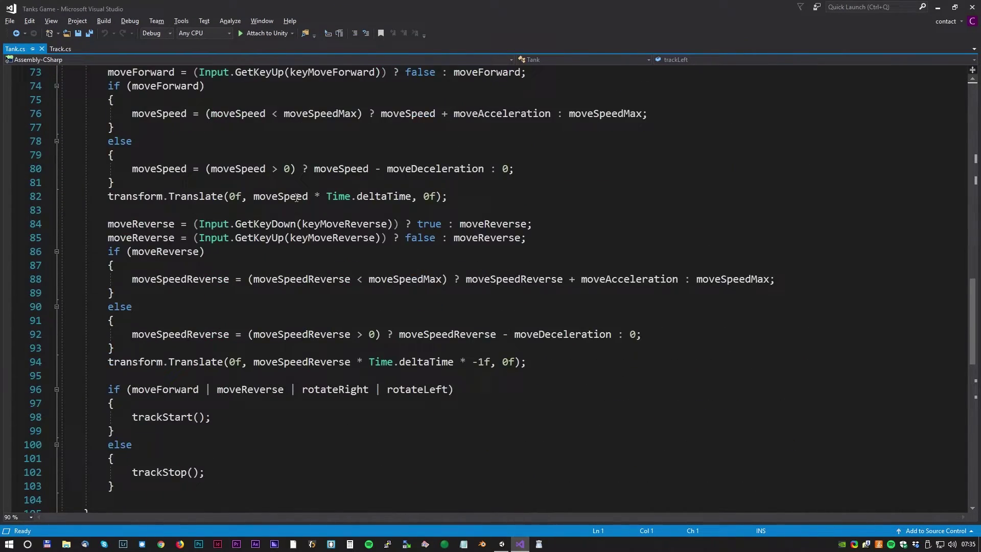
{"action": "scroll", "coordinate": [297, 198], "scroll_direction": "down", "scroll_amount": 9}
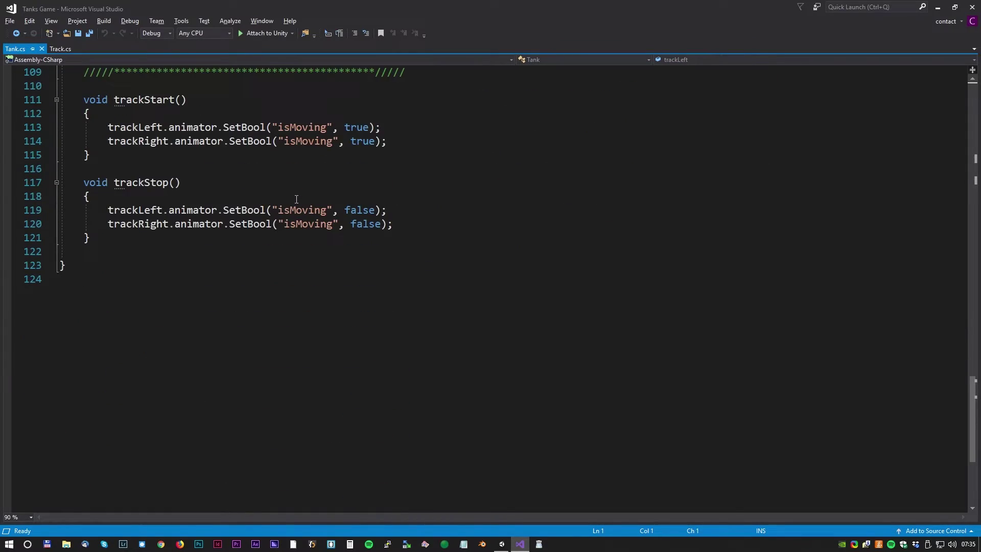
{"action": "scroll", "coordinate": [296, 198], "scroll_direction": "up", "scroll_amount": 20}
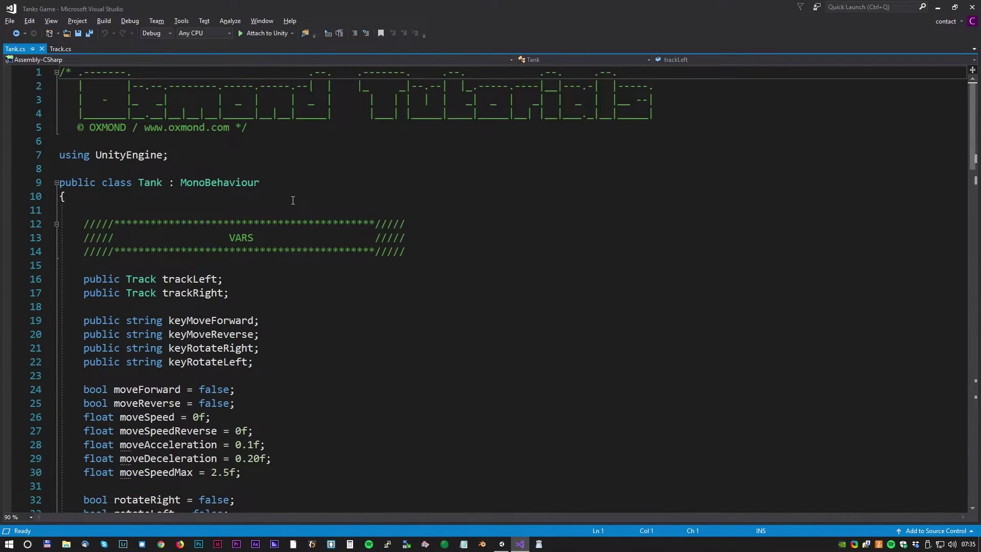
{"action": "left_click_drag", "start_coordinate": [234, 280], "coordinate": [84, 295]}
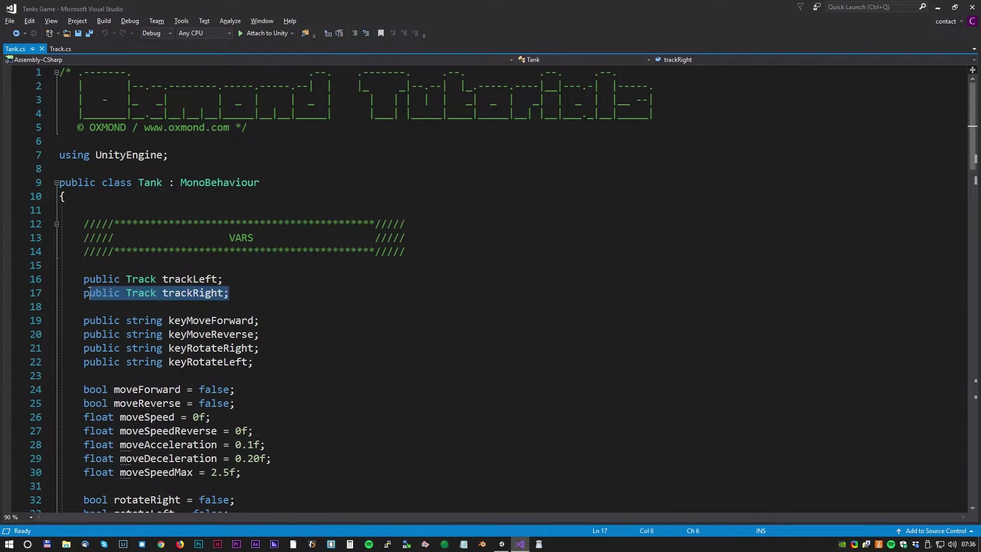
{"action": "left_click", "coordinate": [234, 293]}
{"action": "left_click_drag", "start_coordinate": [260, 320], "coordinate": [167, 335]}
{"action": "left_click_drag", "start_coordinate": [260, 348], "coordinate": [169, 362]}
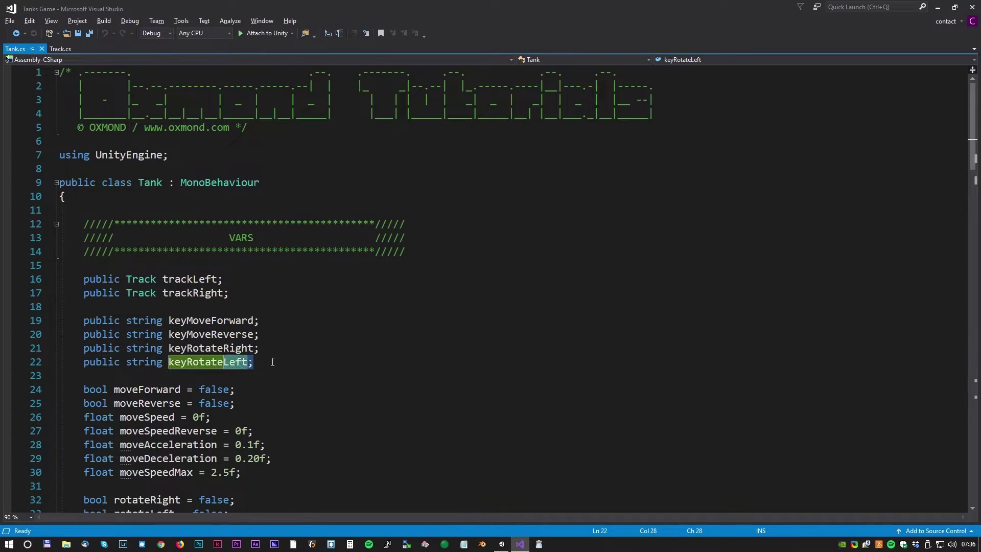
{"action": "left_click", "coordinate": [255, 362]}
Step: Switch back to Unity, attach the Tank script to the Tank Green object and show its properties
{"action": "key", "text": "alt+Tab"}
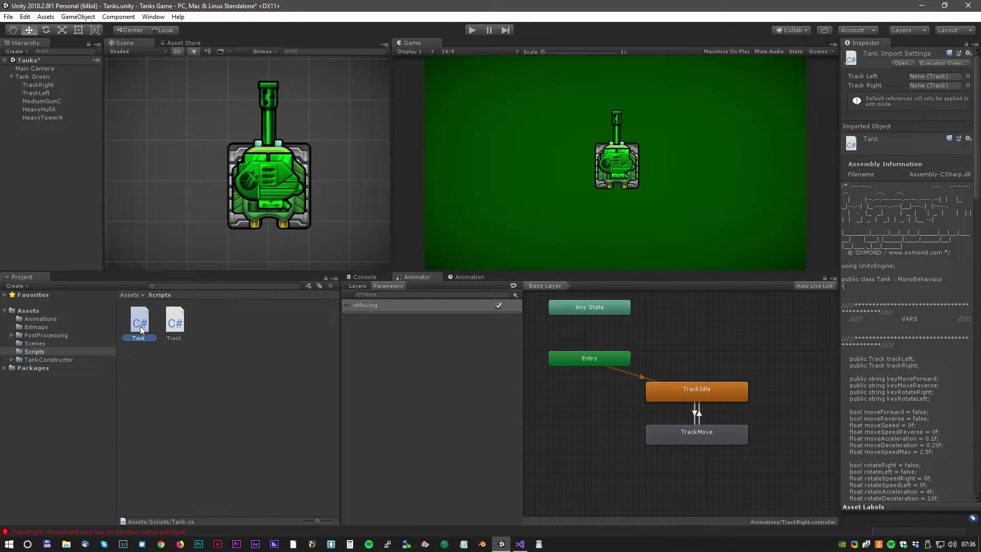
{"action": "left_click_drag", "start_coordinate": [116, 174], "coordinate": [45, 78]}
{"action": "left_click", "coordinate": [46, 78]}
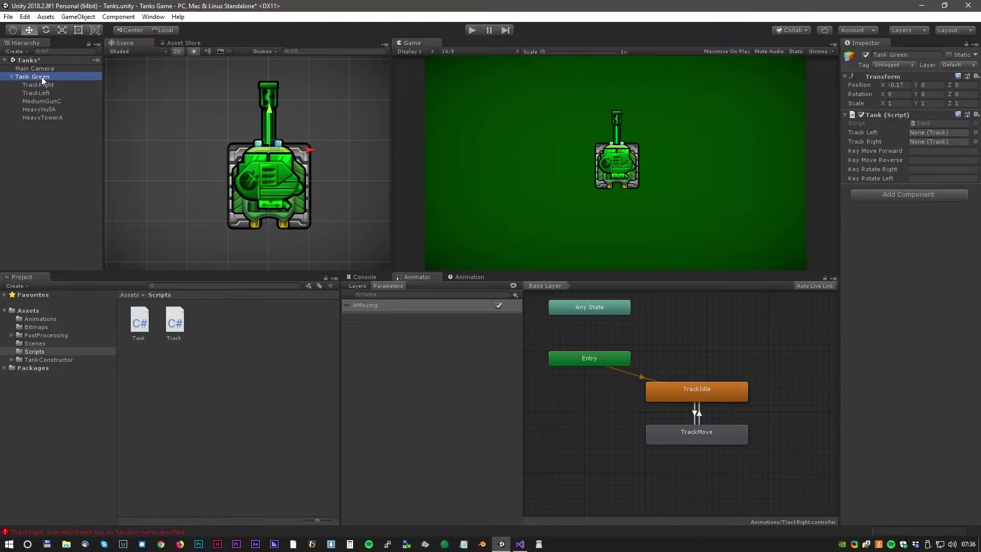
Step: Set Tank Green's control keys to w for forward, s for reverse, d for rotate right and a for rotate left
{"action": "left_click", "coordinate": [921, 150]}
{"action": "type", "text": "w"}
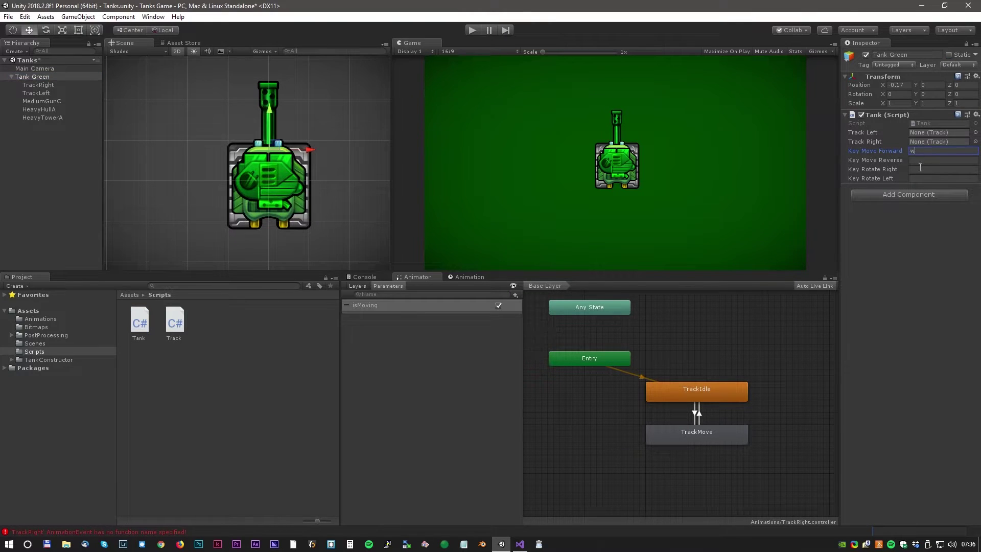
{"action": "left_click", "coordinate": [921, 160]}
{"action": "type", "text": "s"}
{"action": "left_click", "coordinate": [919, 169]}
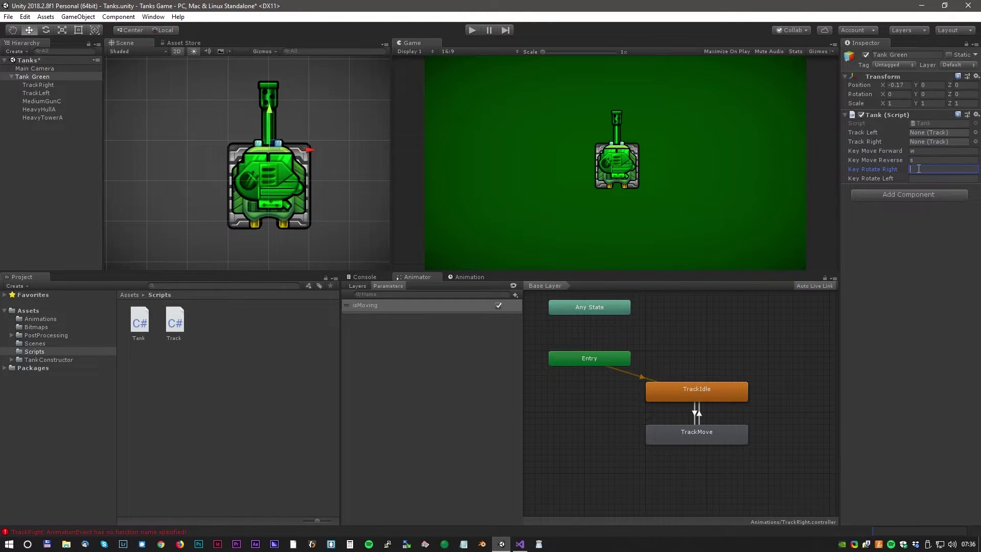
{"action": "type", "text": "d"}
{"action": "left_click", "coordinate": [919, 178]}
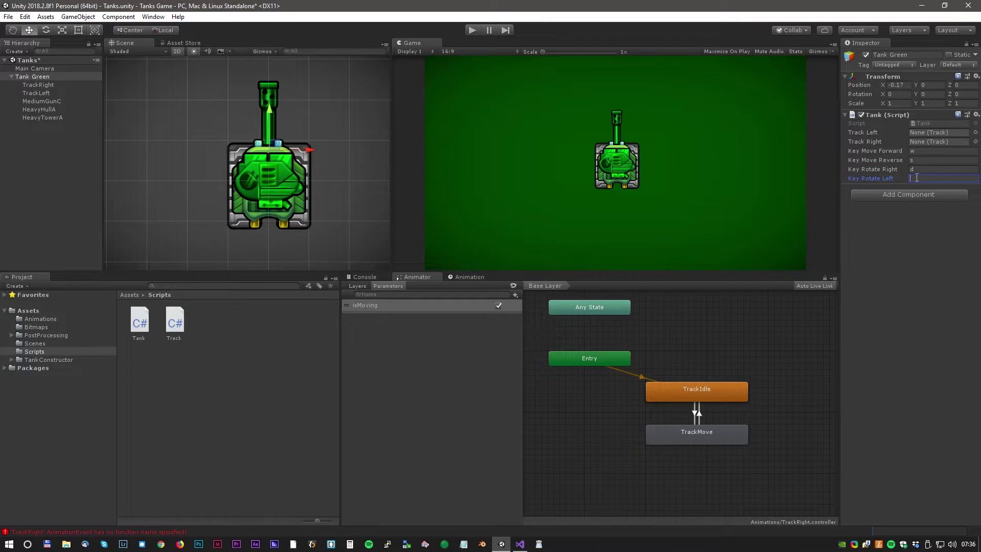
{"action": "type", "text": "a"}
Step: Assign TrackRight and TrackLeft to the Track Right and Track Left fields of Tank Green's Tank script
{"action": "left_click", "coordinate": [52, 85]}
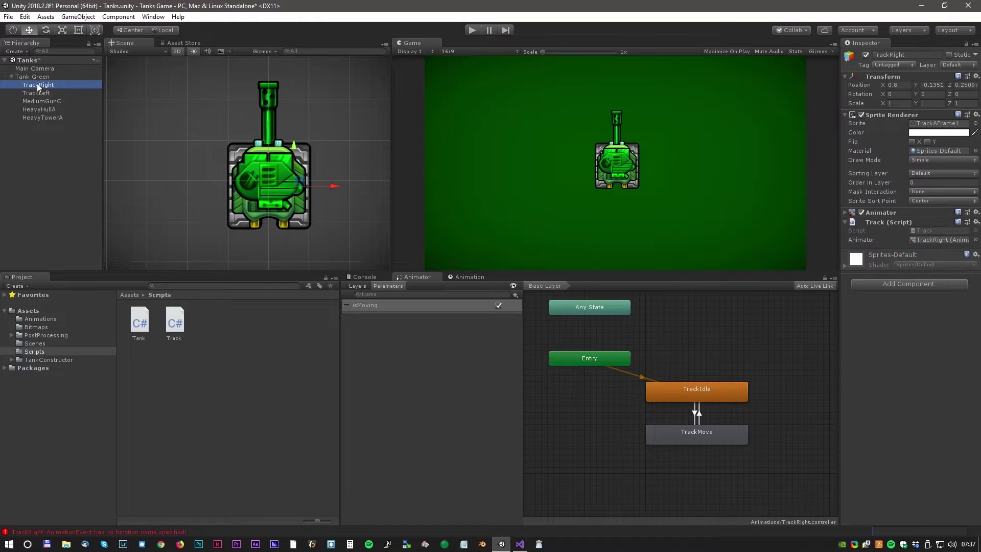
{"action": "left_click", "coordinate": [32, 76]}
{"action": "left_click_drag", "start_coordinate": [34, 85], "coordinate": [927, 141]}
{"action": "left_click_drag", "start_coordinate": [39, 95], "coordinate": [929, 136]}
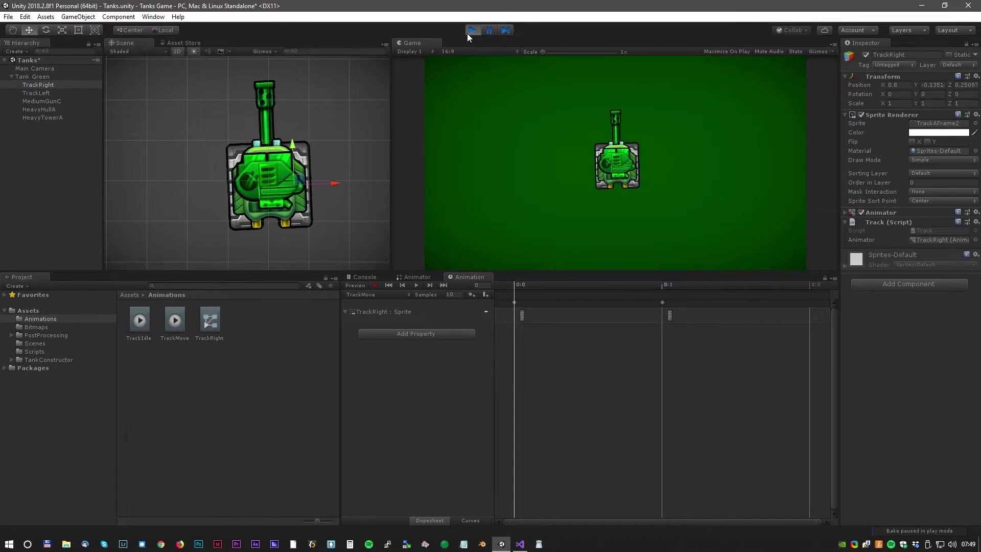
Step: Test the tank's steering with the d and a keys in the running game, and stop play mode
{"action": "key", "text": "d"}
{"action": "key", "text": "a"}
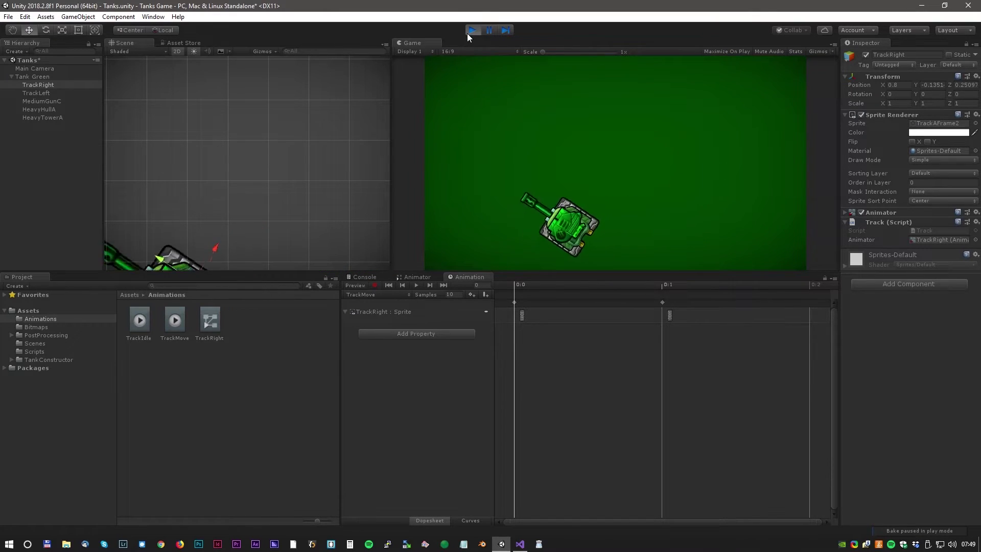
{"action": "left_click", "coordinate": [473, 31]}
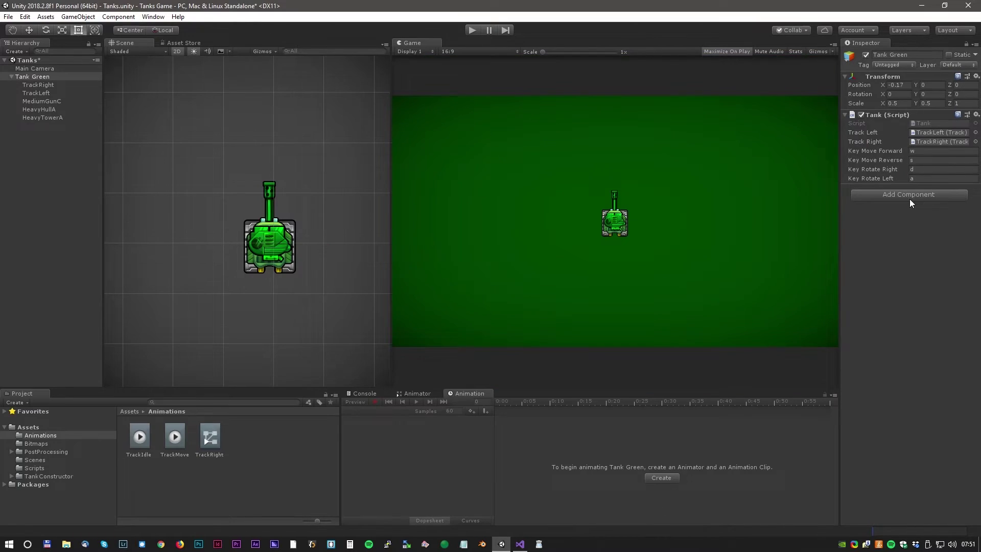
Step: Add a Box Collider 2D to Tank Green and fit it over the hull's left side with offset -0.42, -0.13 and size 0.88 × 2.11
{"action": "left_click", "coordinate": [909, 198]}
{"action": "left_click", "coordinate": [902, 244]}
{"action": "left_click", "coordinate": [894, 204]}
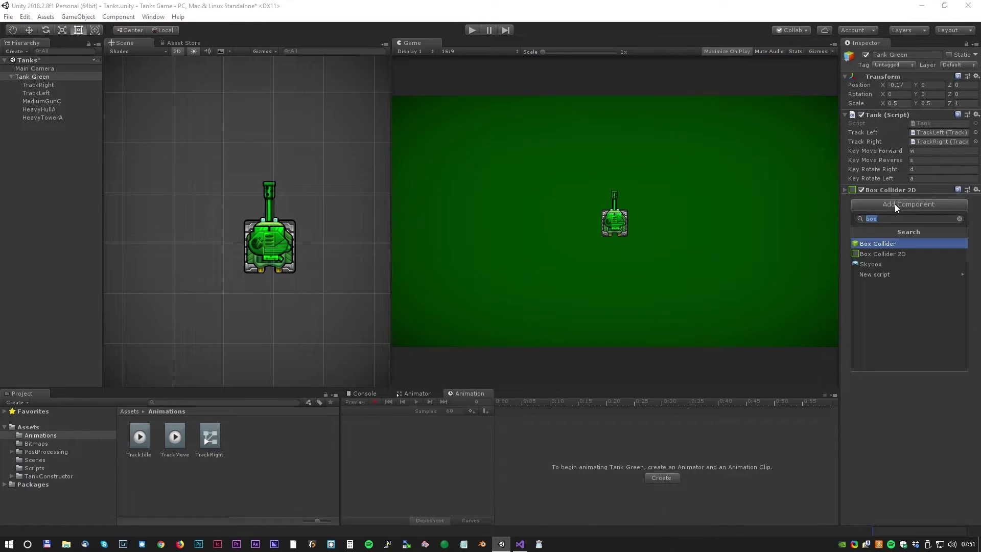
{"action": "left_click", "coordinate": [845, 190]}
{"action": "scroll", "coordinate": [311, 286], "scroll_direction": "up", "scroll_amount": 11}
{"action": "left_click", "coordinate": [857, 285]}
{"action": "left_click_drag", "start_coordinate": [857, 268], "coordinate": [875, 285]}
{"action": "left_click_drag", "start_coordinate": [920, 285], "coordinate": [940, 283]}
{"action": "left_click_drag", "start_coordinate": [857, 266], "coordinate": [854, 265]}
{"action": "left_click_drag", "start_coordinate": [920, 268], "coordinate": [920, 285]}
{"action": "mouse_move", "coordinate": [858, 284]}
{"action": "left_mouse_down"}
{"action": "mouse_move", "coordinate": [844, 283]}
{"action": "mouse_move", "coordinate": [848, 268]}
{"action": "left_mouse_up"}
{"action": "left_click_drag", "start_coordinate": [919, 268], "coordinate": [918, 268]}
{"action": "left_click_drag", "start_coordinate": [855, 268], "coordinate": [860, 285]}
Step: Add a second Box Collider 2D for the hull's right side with size 0.88 × 2.11 and offset 0.81, -0.13
{"action": "left_click", "coordinate": [906, 319]}
{"action": "left_click", "coordinate": [894, 357]}
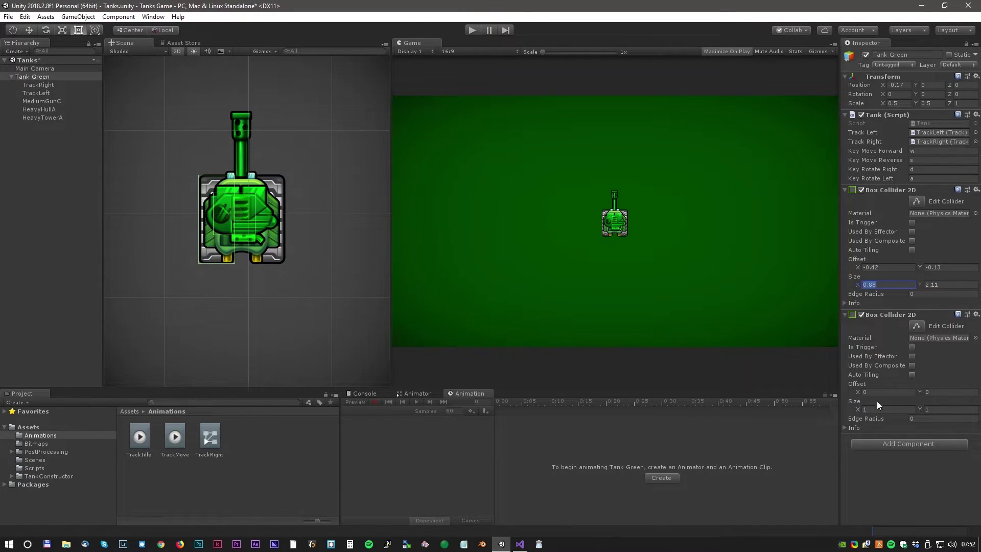
{"action": "left_click", "coordinate": [876, 409]}
{"action": "type", "text": "0.88"}
{"action": "key", "text": "Tab"}
{"action": "type", "text": "2.11"}
{"action": "left_click", "coordinate": [868, 392]}
{"action": "key", "text": "Tab"}
{"action": "type", "text": "-0.11"}
{"action": "mouse_move", "coordinate": [858, 392]}
{"action": "left_mouse_down"}
{"action": "mouse_move", "coordinate": [867, 391]}
{"action": "mouse_move", "coordinate": [857, 390]}
{"action": "left_mouse_up"}
Step: Add a third Box Collider 2D to Tank Green with size 0.61 × 3.04 and X offset 0.22
{"action": "left_click", "coordinate": [909, 444]}
{"action": "left_click", "coordinate": [875, 320]}
{"action": "key", "text": "ctrl+z"}
{"action": "scroll", "coordinate": [857, 391], "scroll_direction": "down", "scroll_amount": 3}
{"action": "left_click_drag", "start_coordinate": [857, 461], "coordinate": [860, 460]}
{"action": "left_click_drag", "start_coordinate": [917, 478], "coordinate": [951, 475]}
{"action": "left_click_drag", "start_coordinate": [858, 477], "coordinate": [851, 477]}
{"action": "left_click", "coordinate": [857, 461]}
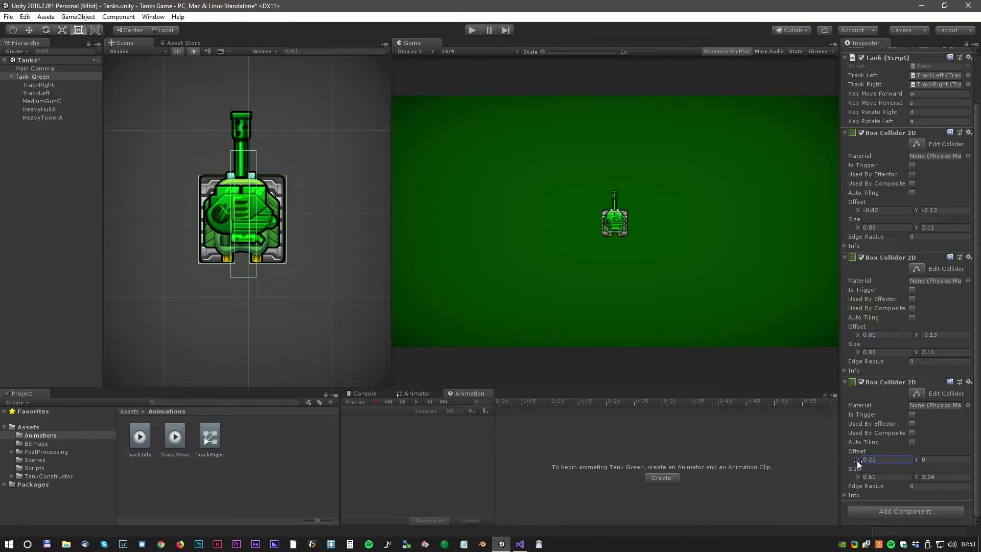
Step: Fit the third Box Collider 2D around the gun barrel with offset 0.16, 0.76 and Y size 3.49
{"action": "left_click_drag", "start_coordinate": [917, 459], "coordinate": [923, 452]}
{"action": "left_click_drag", "start_coordinate": [858, 459], "coordinate": [858, 460]}
{"action": "left_click_drag", "start_coordinate": [917, 476], "coordinate": [925, 476]}
{"action": "left_click_drag", "start_coordinate": [916, 459], "coordinate": [917, 460]}
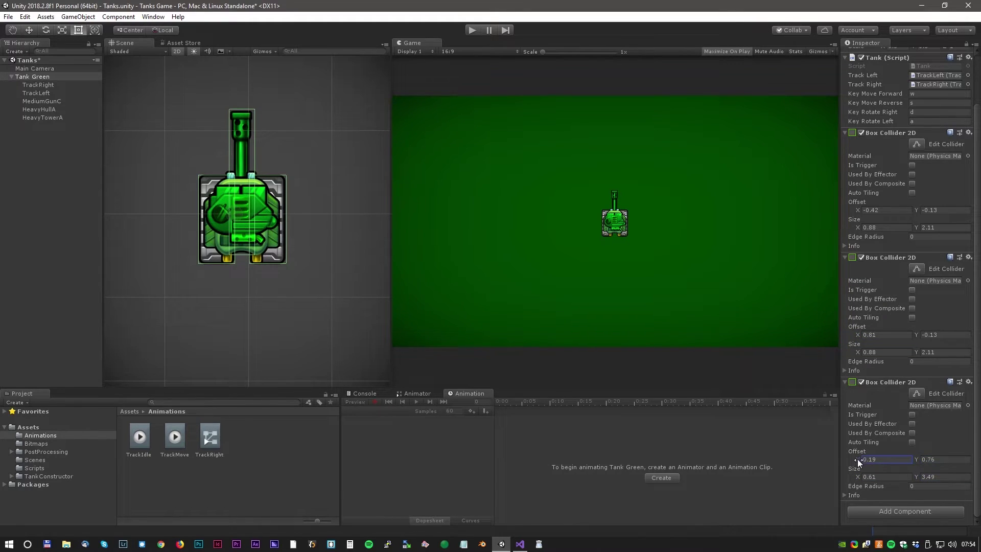
{"action": "left_click_drag", "start_coordinate": [857, 459], "coordinate": [854, 458]}
{"action": "key", "text": "f"}
{"action": "scroll", "coordinate": [345, 225], "scroll_direction": "down", "scroll_amount": 5}
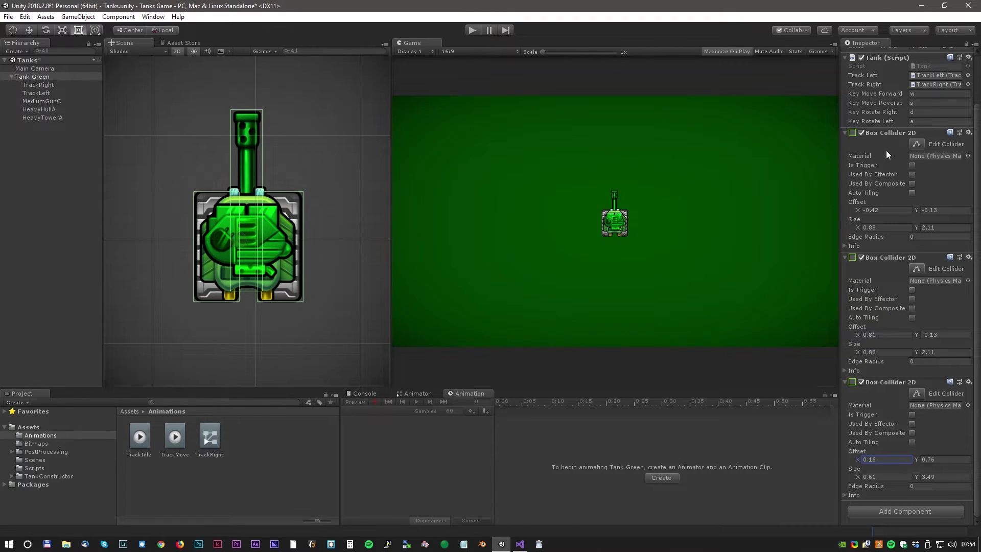
Step: Collapse the three Box Collider 2D components and add a Rigidbody 2D component to Tank Green
{"action": "left_click", "coordinate": [845, 133]}
{"action": "left_click", "coordinate": [844, 200]}
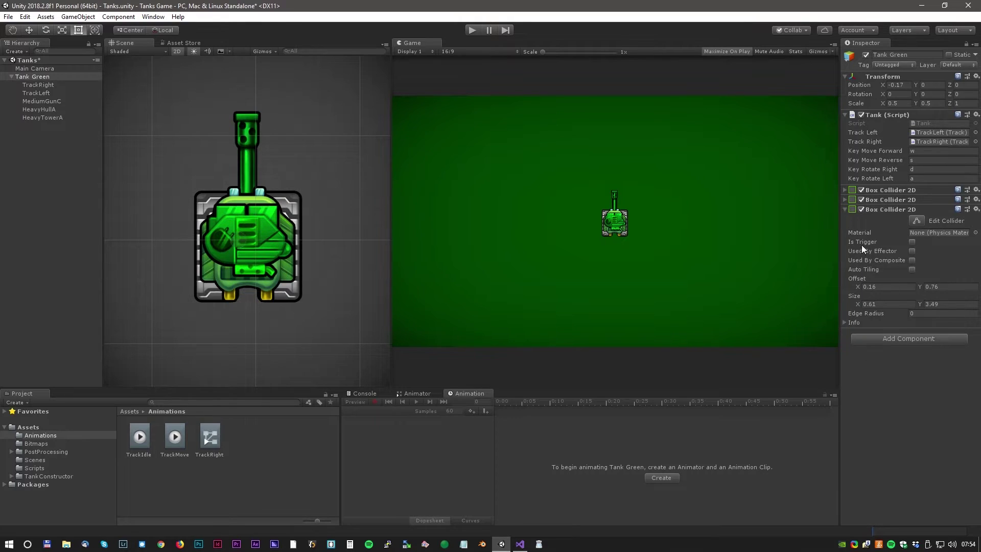
{"action": "left_click", "coordinate": [844, 209]}
{"action": "left_click", "coordinate": [880, 225]}
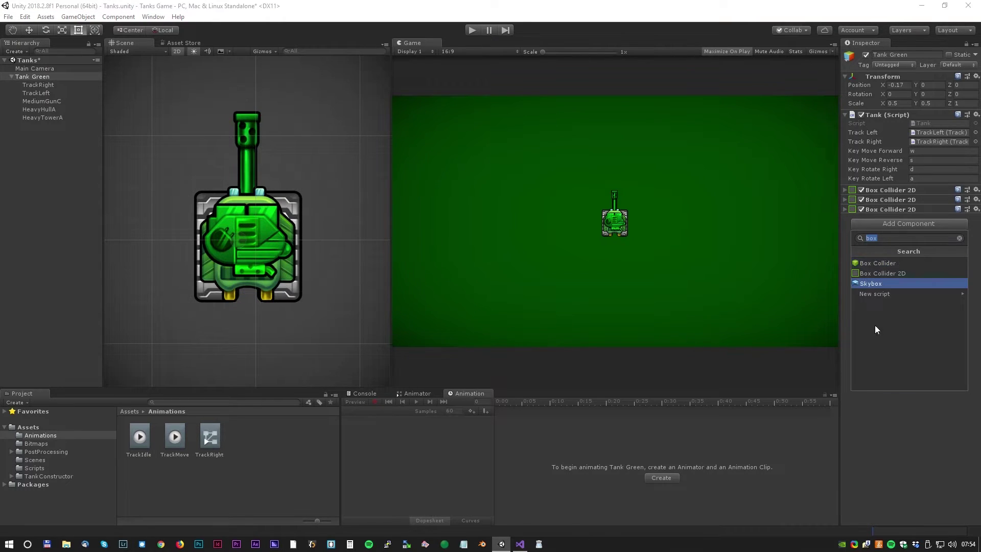
{"action": "type", "text": "rigi"}
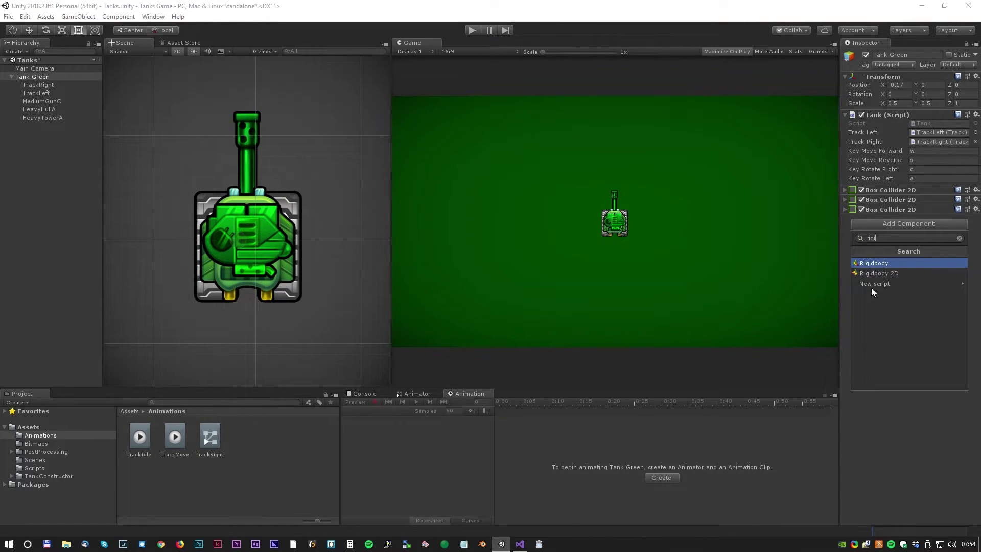
{"action": "left_click", "coordinate": [875, 273]}
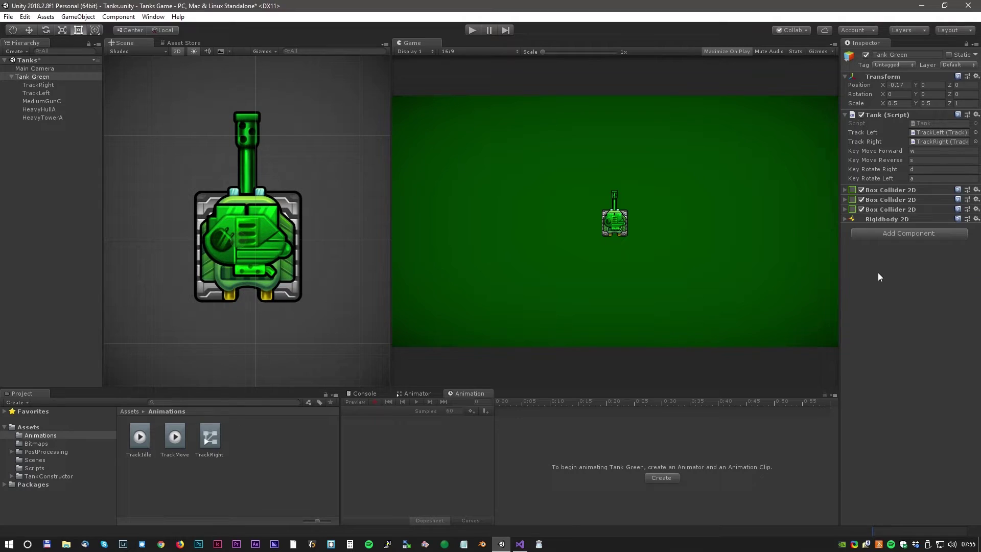
Step: Set the gravity scale of Tank Green's Rigidbody 2D to 0 and collapse the component
{"action": "left_click", "coordinate": [844, 219]}
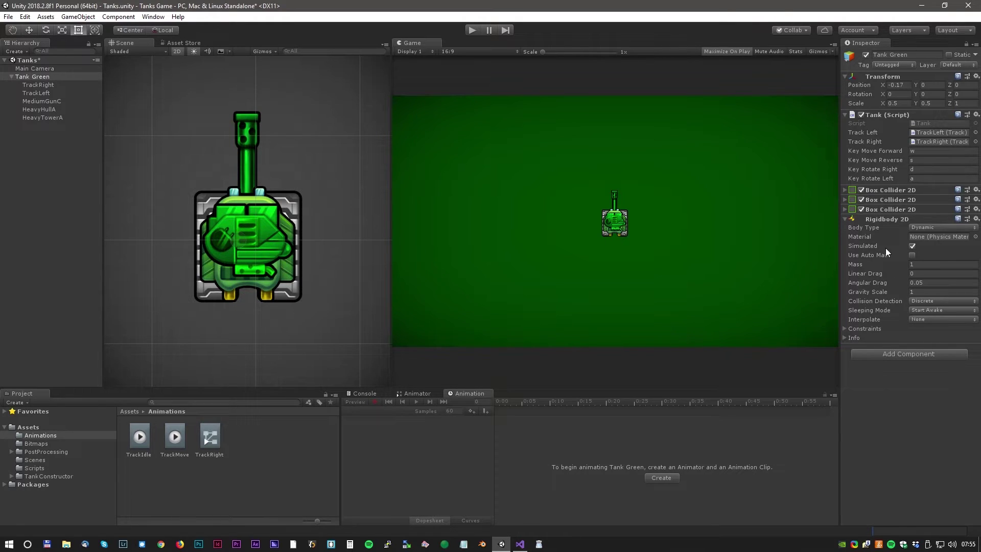
{"action": "left_click", "coordinate": [915, 293]}
{"action": "type", "text": "0"}
{"action": "left_click", "coordinate": [845, 219]}
Step: Duplicate the Tank Green object in the hierarchy and focus the scene on the copy
{"action": "right_click", "coordinate": [34, 76]}
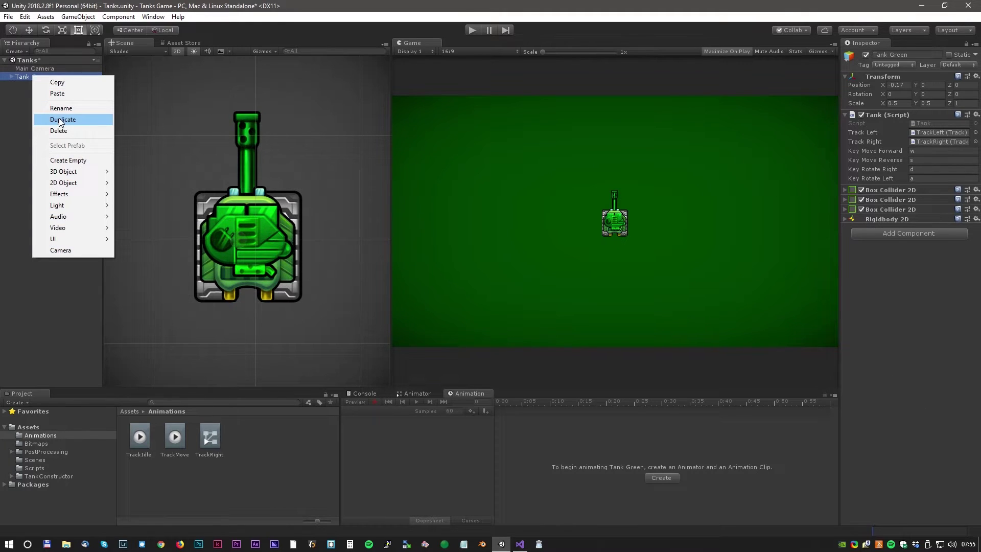
{"action": "left_click", "coordinate": [62, 118]}
{"action": "double_click", "coordinate": [51, 85]}
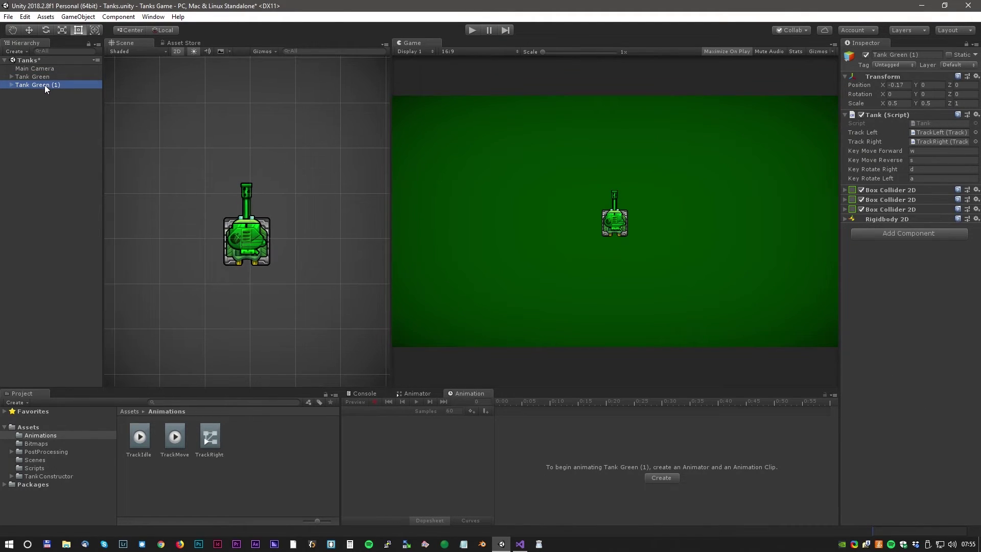
Step: Expand the duplicated tank's hierarchy and rename the object Tank Red
{"action": "left_click", "coordinate": [11, 85]}
{"action": "right_click", "coordinate": [48, 85]}
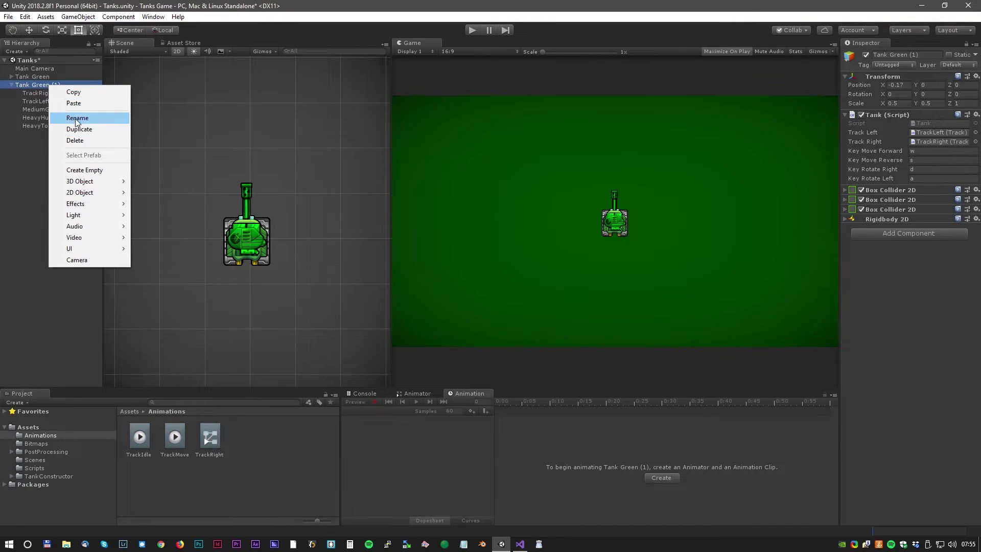
{"action": "left_click", "coordinate": [67, 117]}
{"action": "key", "text": "End"}
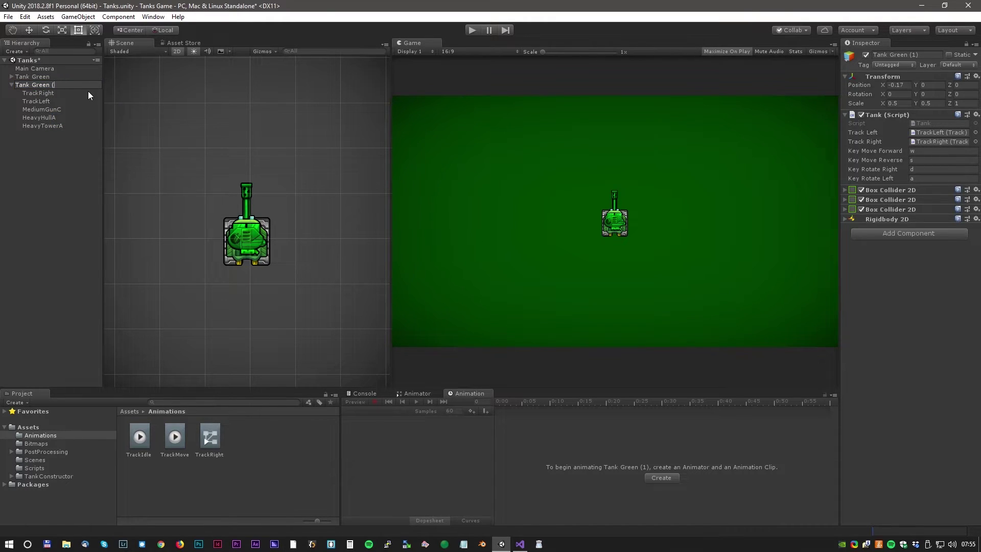
{"action": "key", "text": "BackSpace"}
{"action": "key", "text": "BackSpace"}
{"action": "key", "text": "BackSpace"}
{"action": "key", "text": "BackSpace"}
{"action": "key", "text": "BackSpace"}
{"action": "key", "text": "BackSpace"}
{"action": "key", "text": "BackSpace"}
{"action": "type", "text": "Red"}
{"action": "key", "text": "Return"}
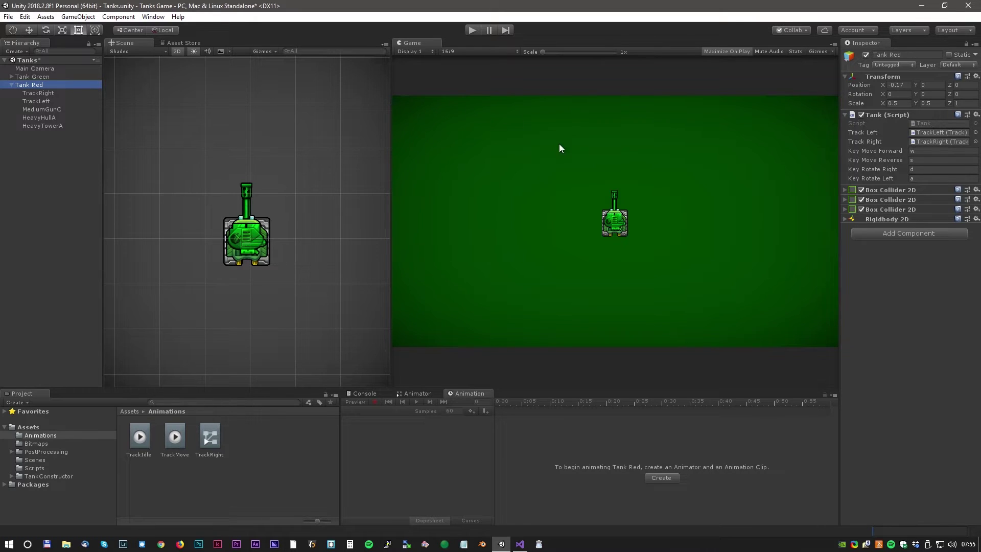
Step: Move Tank Red horizontally to the right so it stands beside Tank Green
{"action": "left_click", "coordinate": [29, 30]}
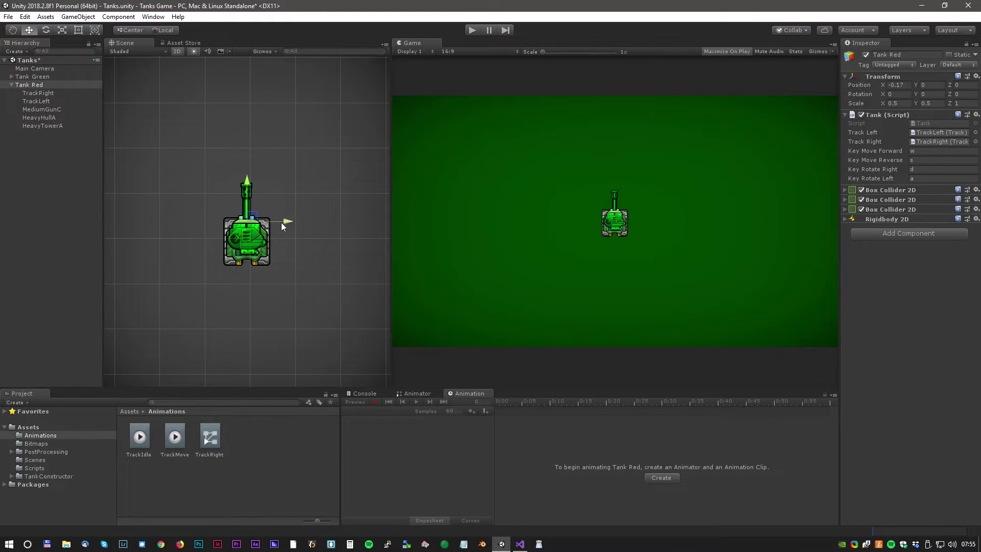
{"action": "left_click_drag", "start_coordinate": [281, 222], "coordinate": [357, 216]}
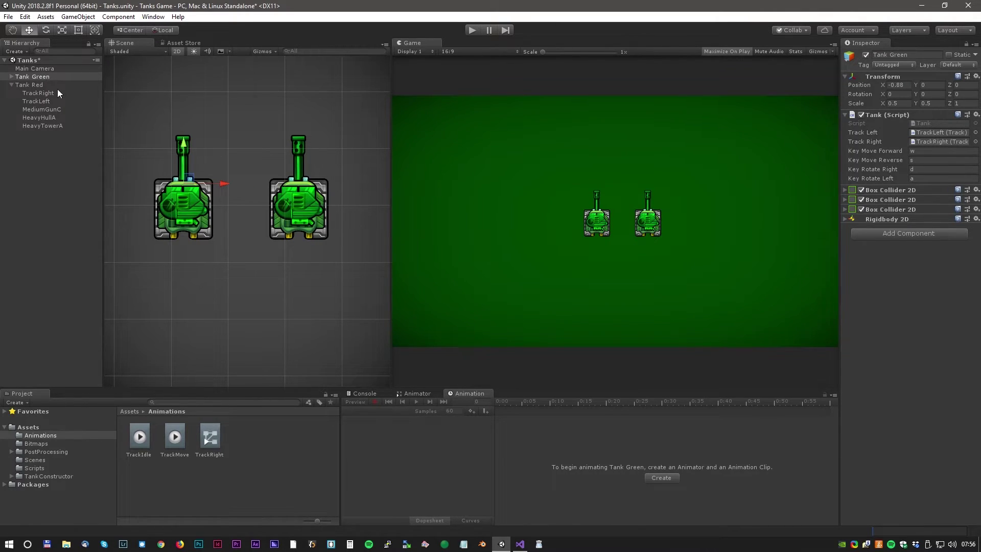
Step: Restyle Tank Red by swapping in the MediumHullB hull and HeavyTowerC tower and tinting MediumGunC light red
{"action": "left_click", "coordinate": [22, 84]}
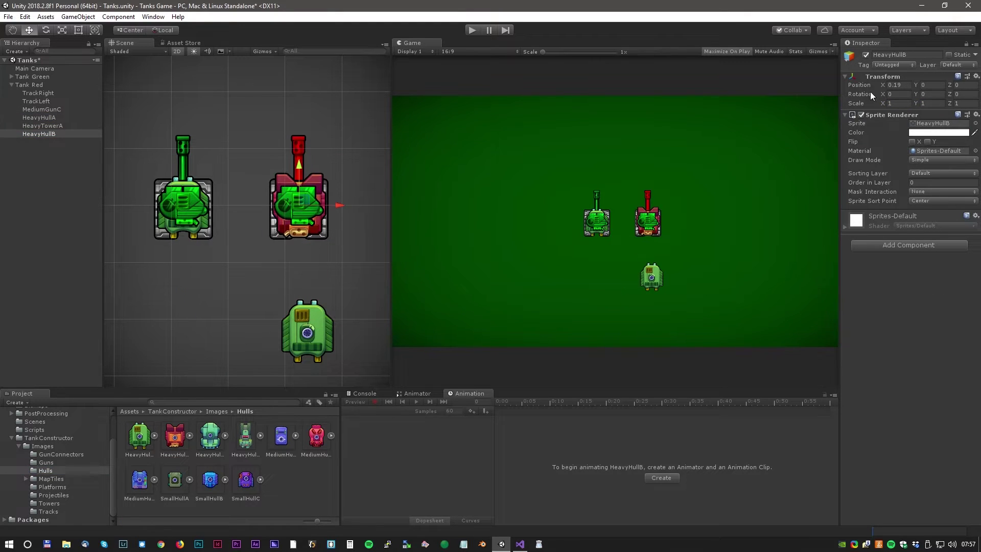
{"action": "key", "text": "e"}
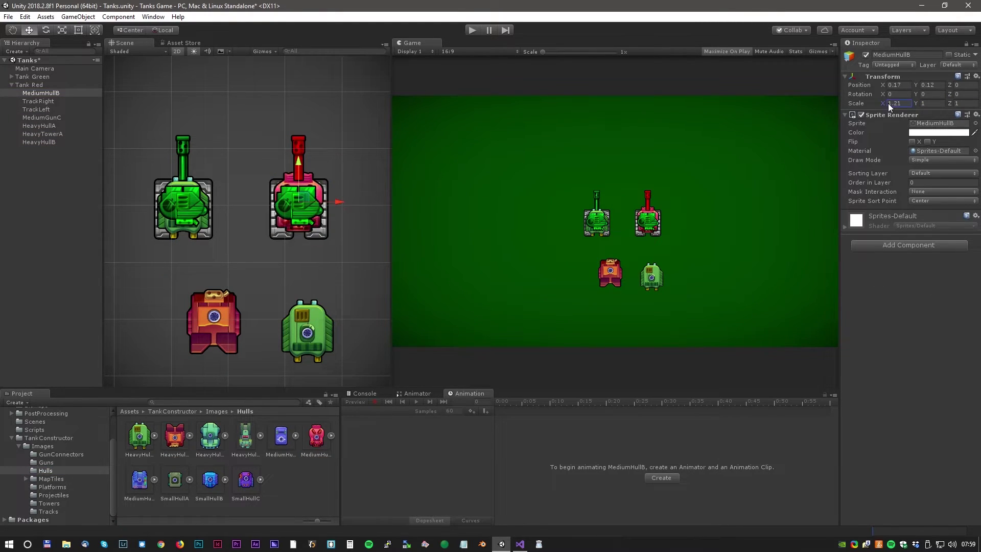
{"action": "left_click", "coordinate": [939, 132]}
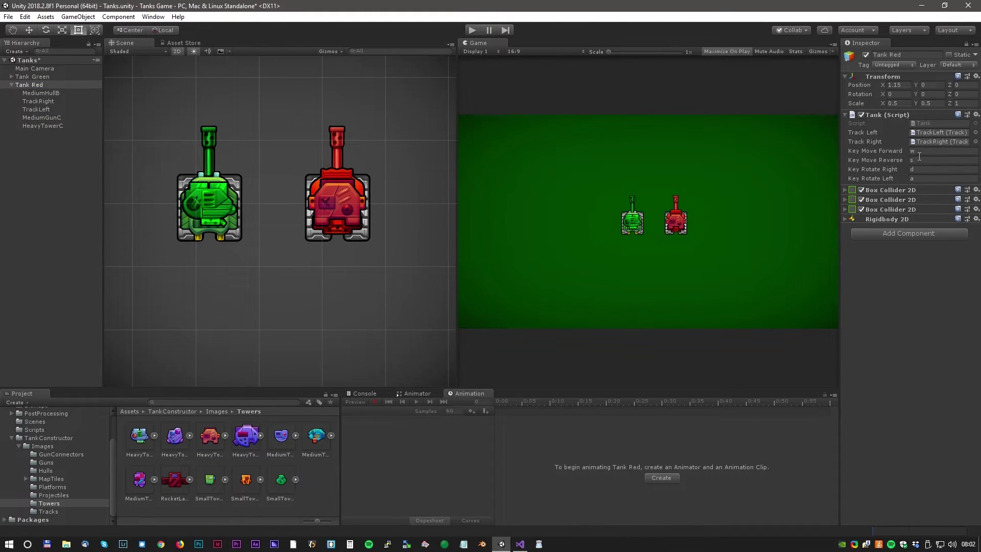
Step: Set Tank Red's movement keys to up for forward, down for reverse, right for rotate right and left for rotate left
{"action": "left_click", "coordinate": [913, 151]}
{"action": "type", "text": "up"}
{"action": "key", "text": "Tab"}
{"action": "type", "text": "down"}
{"action": "key", "text": "Tab"}
{"action": "type", "text": "right"}
{"action": "key", "text": "Tab"}
Step: Run the game, drive and rotate both tanks with their own keys to test control and collisions, and stop play mode
{"action": "left_click", "coordinate": [472, 31]}
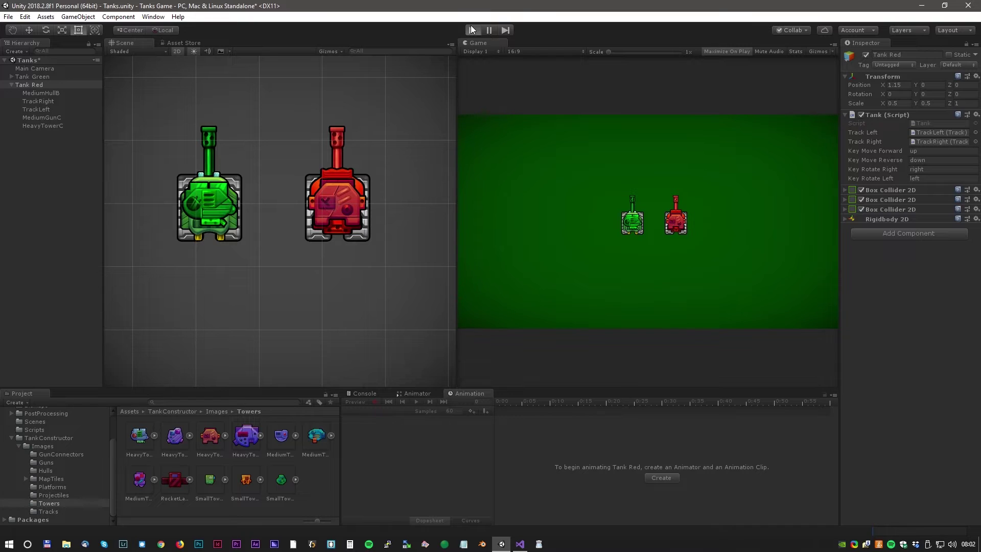
{"action": "key", "text": "Up"}
{"action": "key", "text": "Right"}
{"action": "key", "text": "a"}
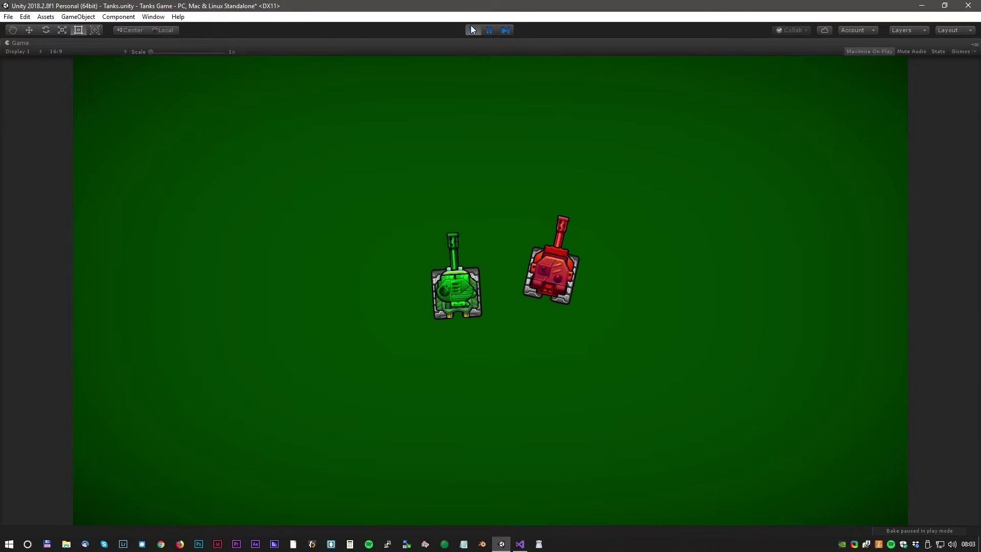
{"action": "key", "text": "Left"}
{"action": "key", "text": "d"}
{"action": "key", "text": "Up"}
{"action": "key", "text": "a"}
{"action": "key", "text": "Right"}
{"action": "key", "text": "w"}
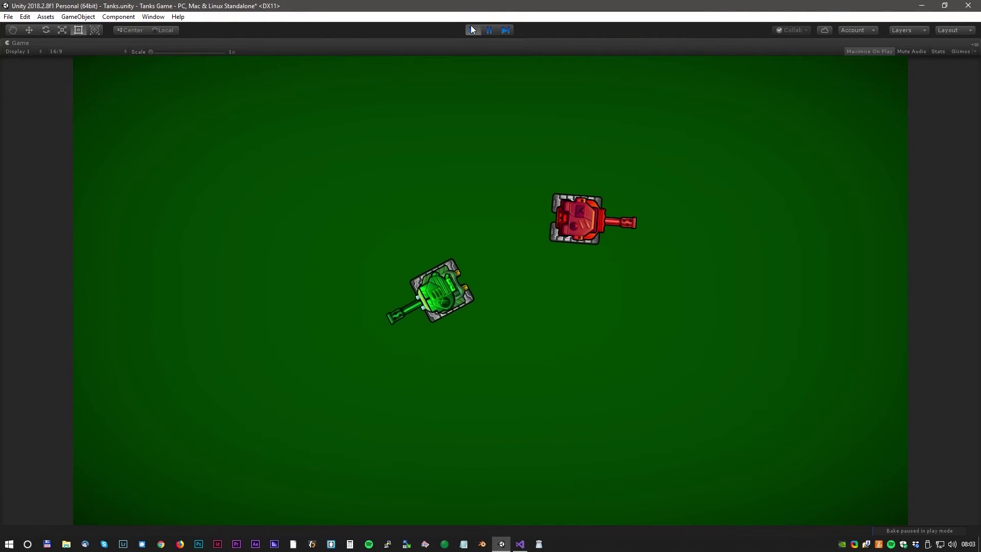
{"action": "key", "text": "Up"}
{"action": "key", "text": "d"}
{"action": "key", "text": "d"}
{"action": "key", "text": "Right"}
{"action": "key", "text": "a"}
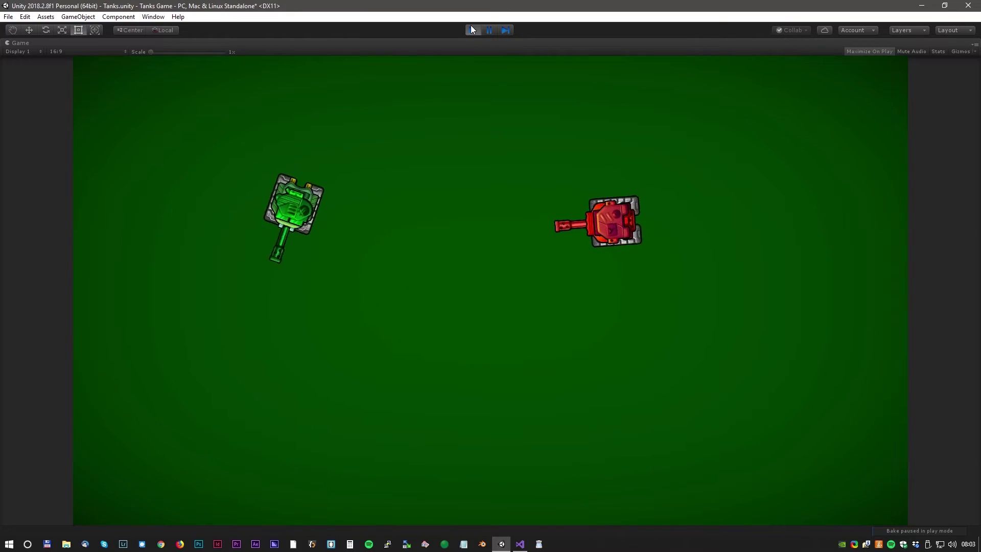
{"action": "key", "text": "Left"}
{"action": "key", "text": "Right"}
{"action": "key", "text": "d"}
{"action": "key", "text": "w"}
{"action": "key", "text": "Up"}
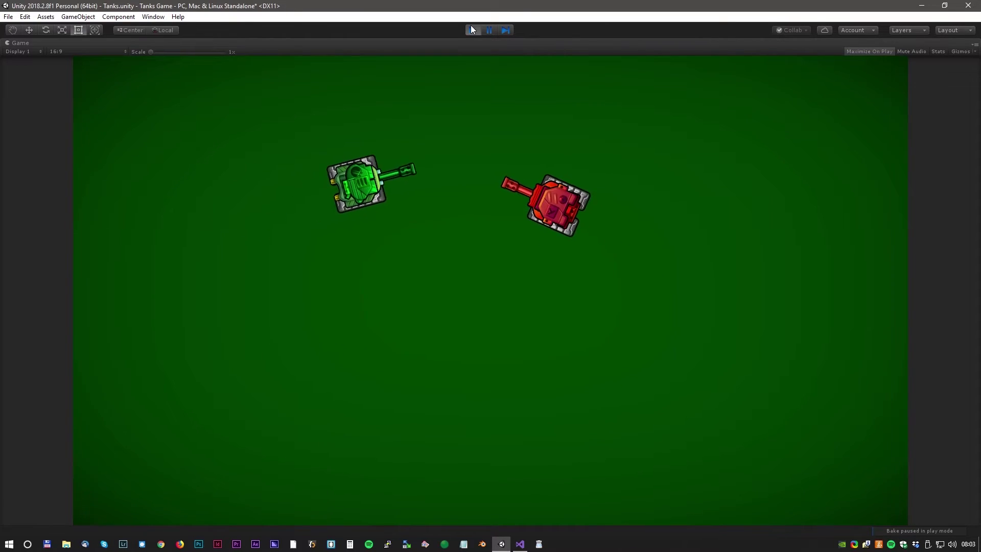
{"action": "key", "text": "Left"}
{"action": "key", "text": "w"}
{"action": "key", "text": "d"}
{"action": "key", "text": "Left"}
{"action": "key", "text": "Up"}
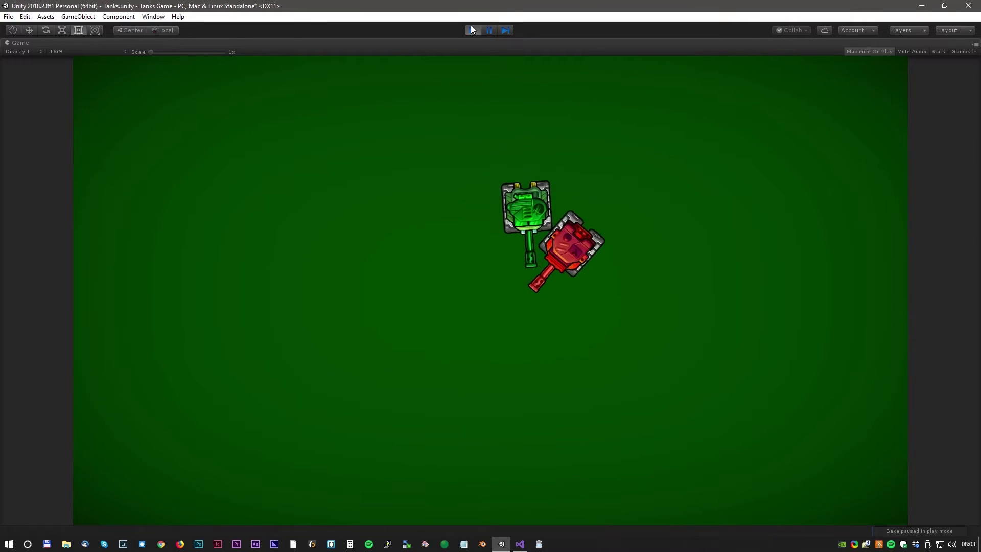
{"action": "key", "text": "w"}
{"action": "key", "text": "a"}
{"action": "key", "text": "Right"}
{"action": "key", "text": "d"}
{"action": "key", "text": "Left"}
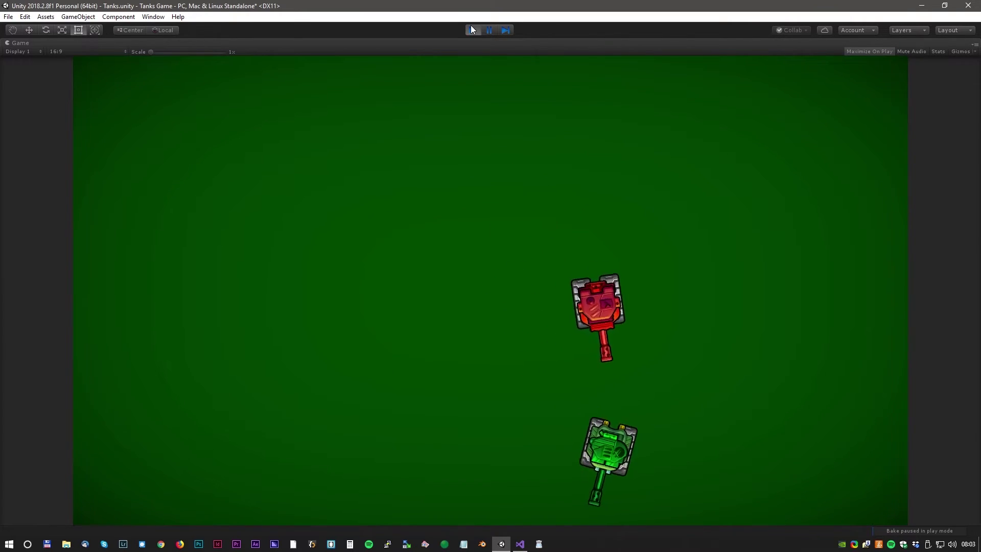
{"action": "key", "text": "Right"}
{"action": "key", "text": "d"}
{"action": "key", "text": "Up"}
{"action": "key", "text": "a"}
{"action": "key", "text": "d"}
{"action": "key", "text": "Right"}
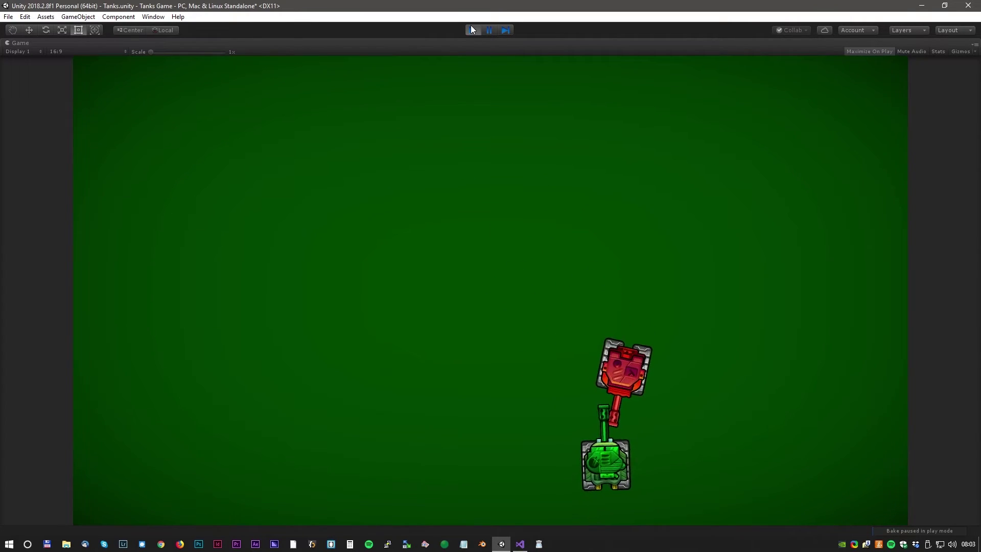
{"action": "left_click", "coordinate": [471, 29]}
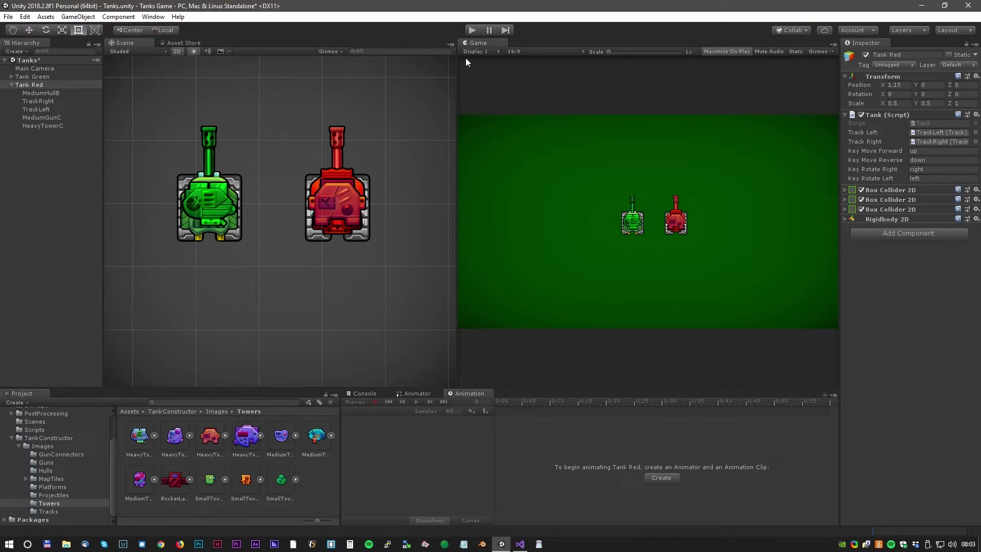
Step: Collapse Tank Red, add a 2D Tilemap object to the scene and select the Tilemap inside its Grid
{"action": "left_click", "coordinate": [12, 86]}
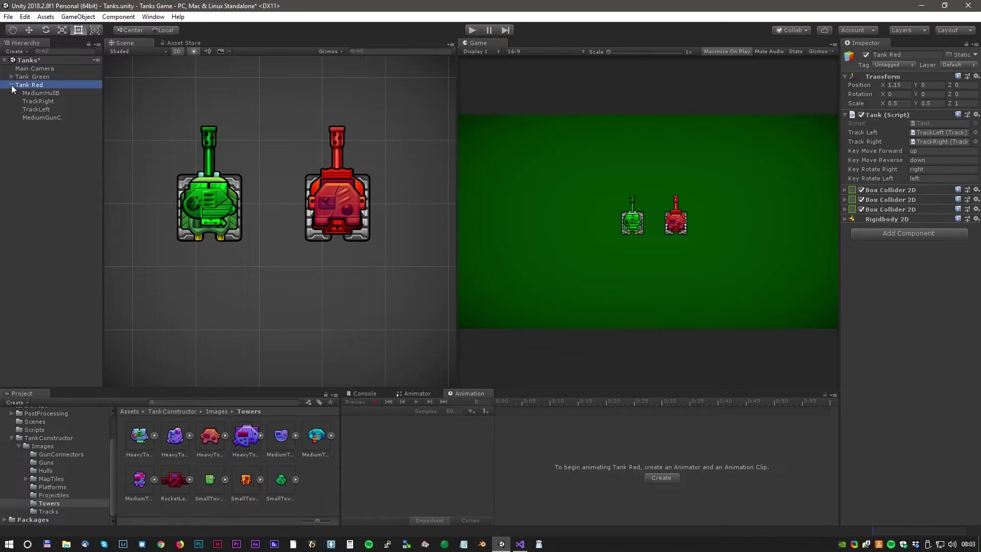
{"action": "right_click", "coordinate": [45, 158]}
{"action": "mouse_move", "coordinate": [75, 260]}
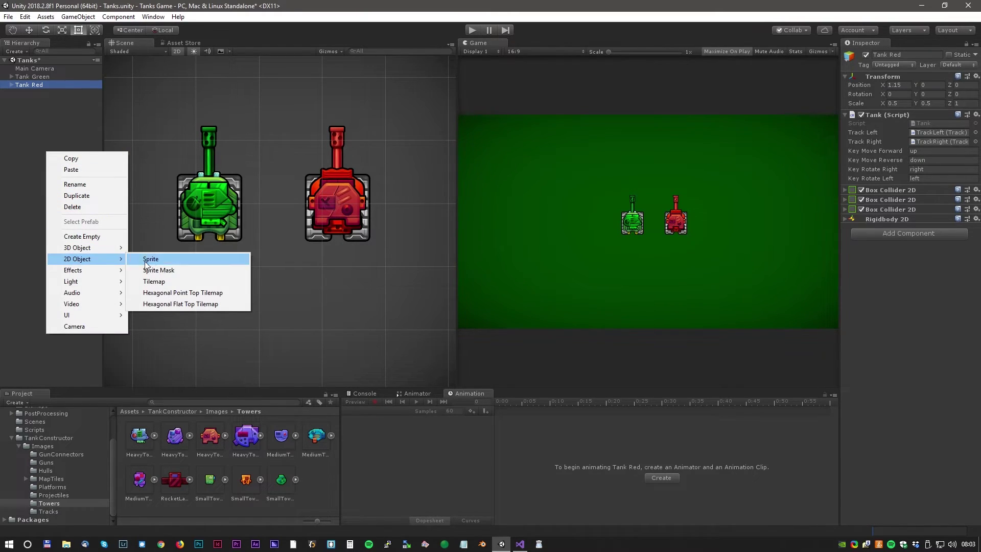
{"action": "left_click", "coordinate": [164, 281]}
{"action": "left_click", "coordinate": [21, 93]}
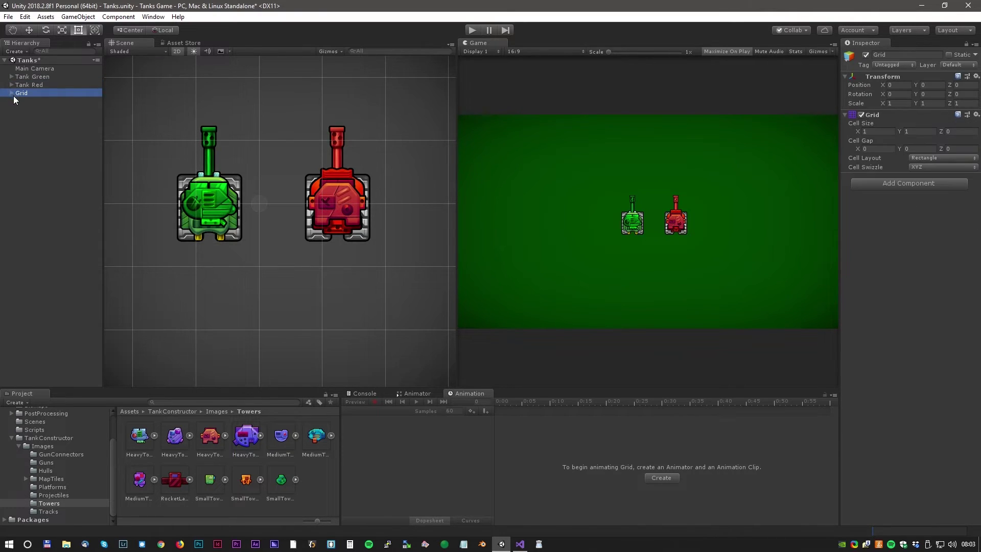
{"action": "left_click", "coordinate": [37, 102]}
Step: Open the Tile Palette and create a new rectangular palette named Ground
{"action": "left_click", "coordinate": [146, 18]}
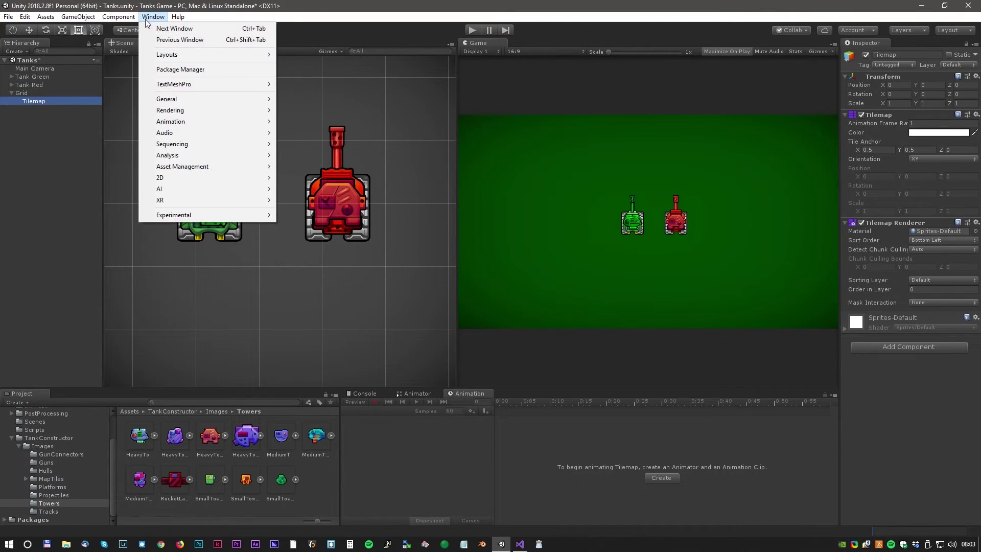
{"action": "mouse_move", "coordinate": [257, 178]}
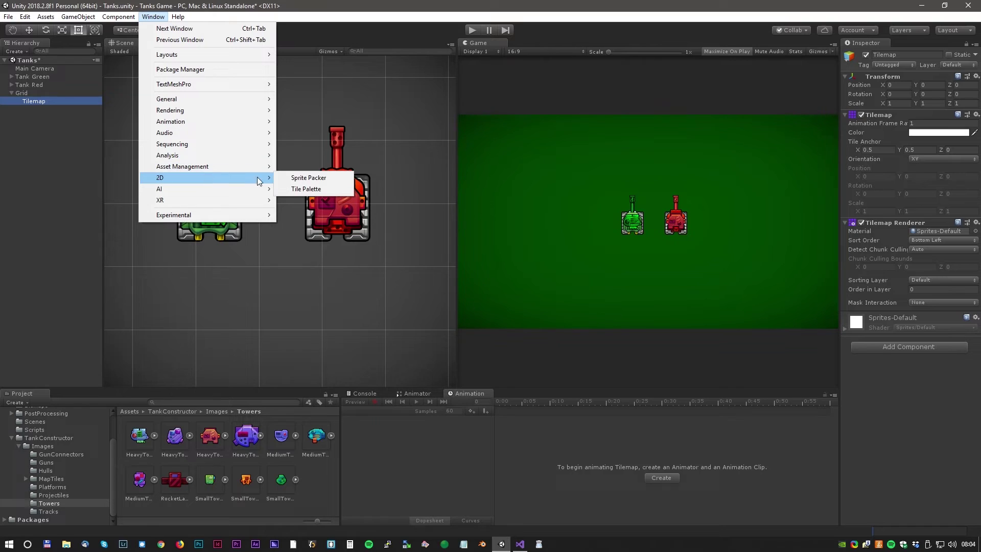
{"action": "left_click", "coordinate": [308, 189]}
{"action": "left_click", "coordinate": [457, 149]}
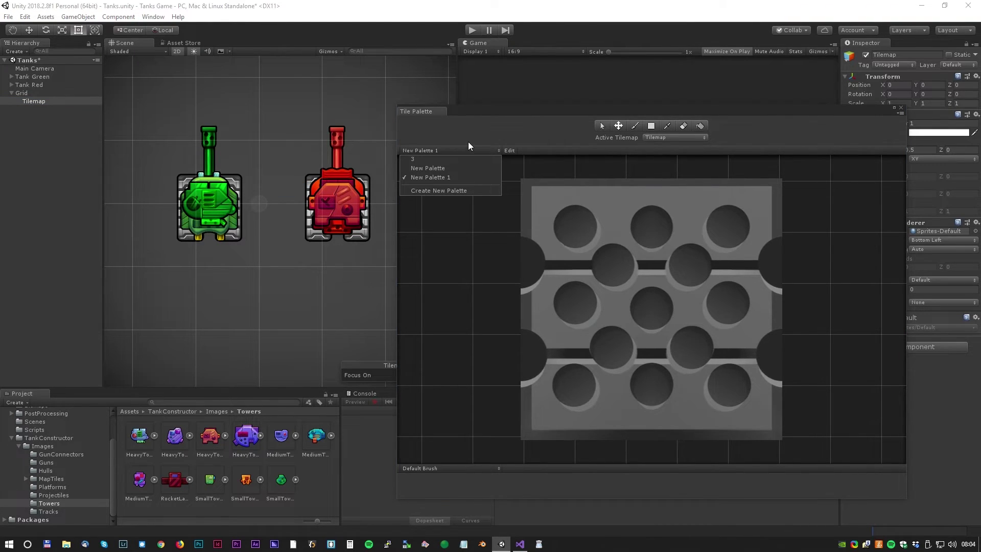
{"action": "left_click", "coordinate": [442, 191]}
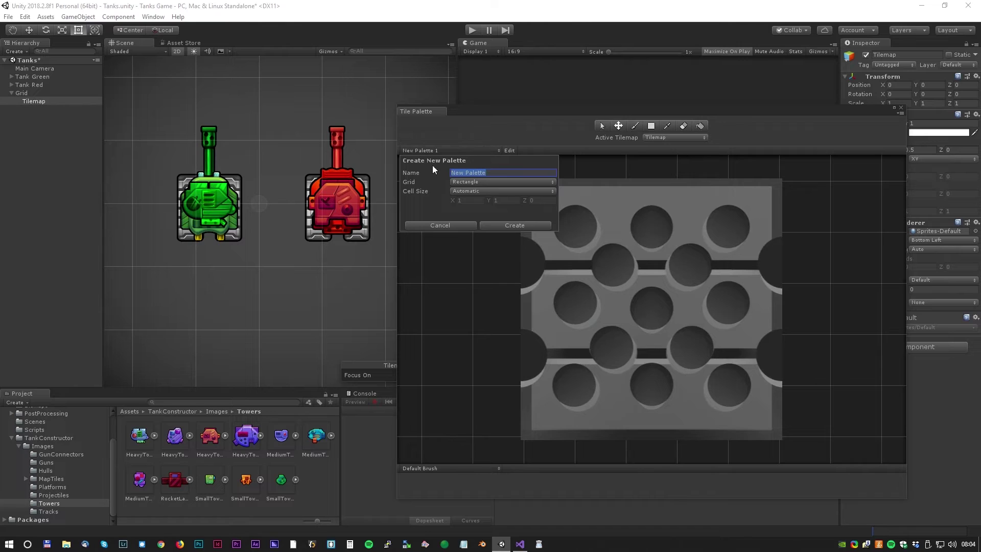
{"action": "type", "text": "Bla"}
{"action": "key", "text": "BackSpace"}
{"action": "key", "text": "BackSpace"}
{"action": "key", "text": "BackSpace"}
{"action": "type", "text": "Ground"}
{"action": "left_click", "coordinate": [485, 224]}
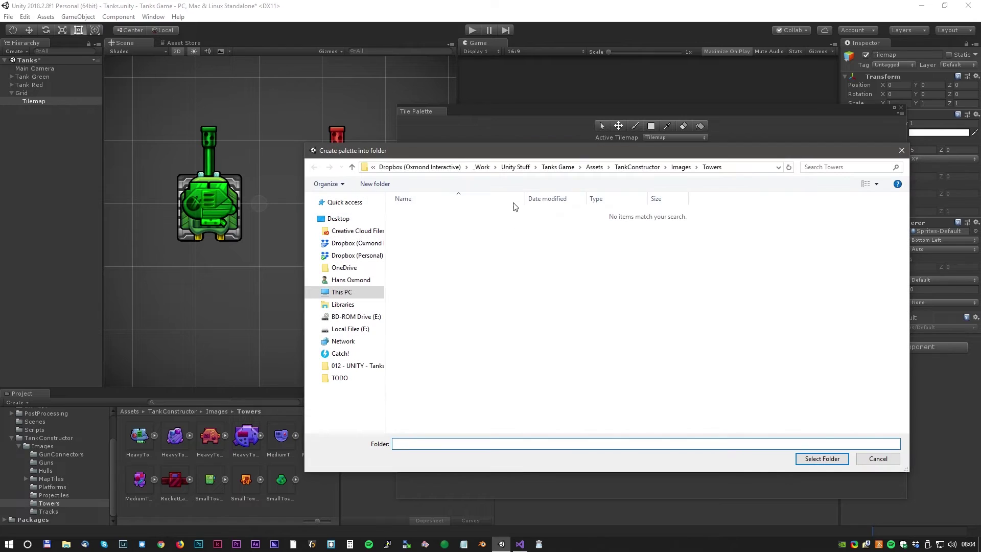
Step: Create a folder named Tiles inside Assets and save the Ground palette into it
{"action": "left_click", "coordinate": [595, 164]}
{"action": "right_click", "coordinate": [444, 334]}
{"action": "mouse_move", "coordinate": [490, 501]}
{"action": "left_click", "coordinate": [608, 394]}
{"action": "type", "text": "Tiles"}
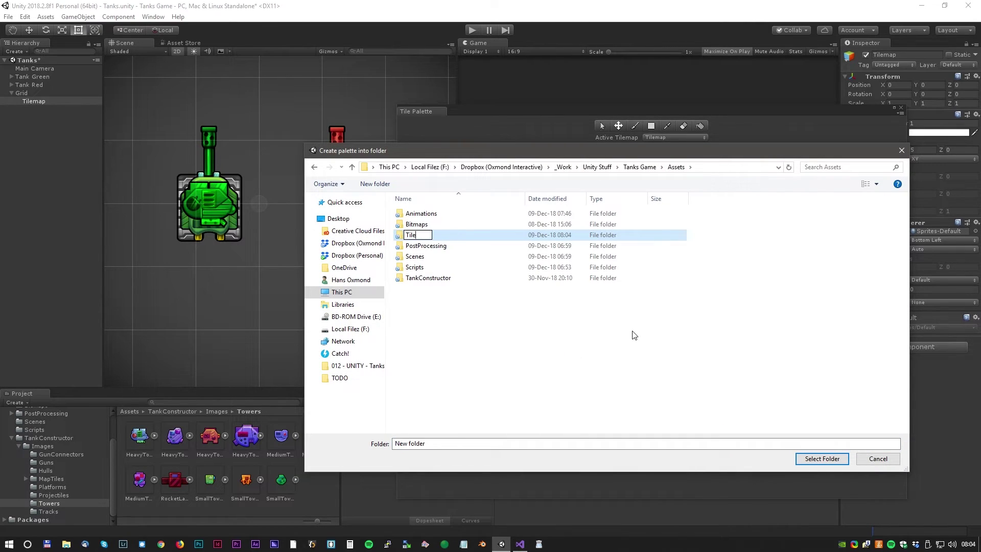
{"action": "key", "text": "Return"}
{"action": "double_click", "coordinate": [416, 279]}
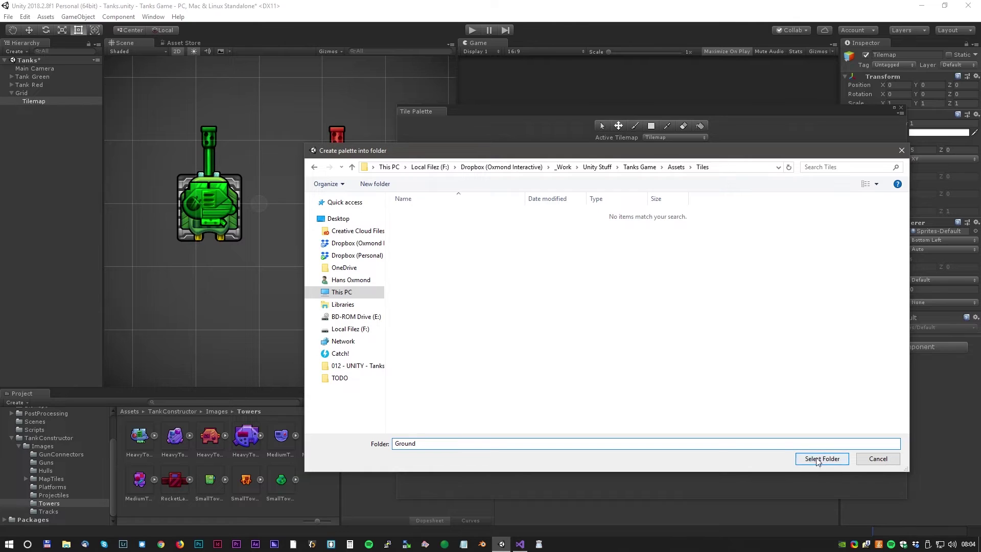
{"action": "left_click", "coordinate": [677, 167]}
{"action": "left_click", "coordinate": [821, 459]}
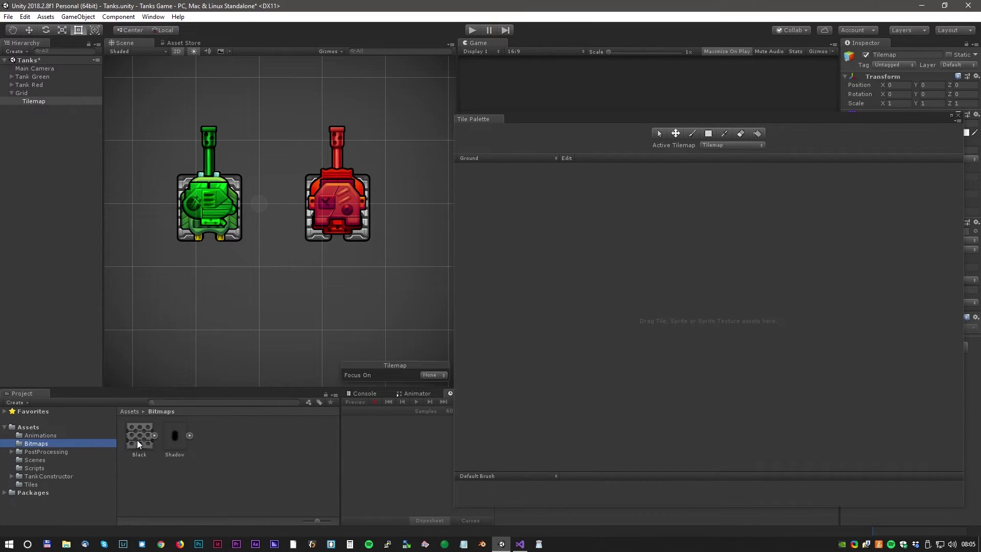
Step: Add the Black bitmap to the Ground palette and save the generated tile as Black.asset in the Tiles folder
{"action": "left_click_drag", "start_coordinate": [137, 440], "coordinate": [681, 278]}
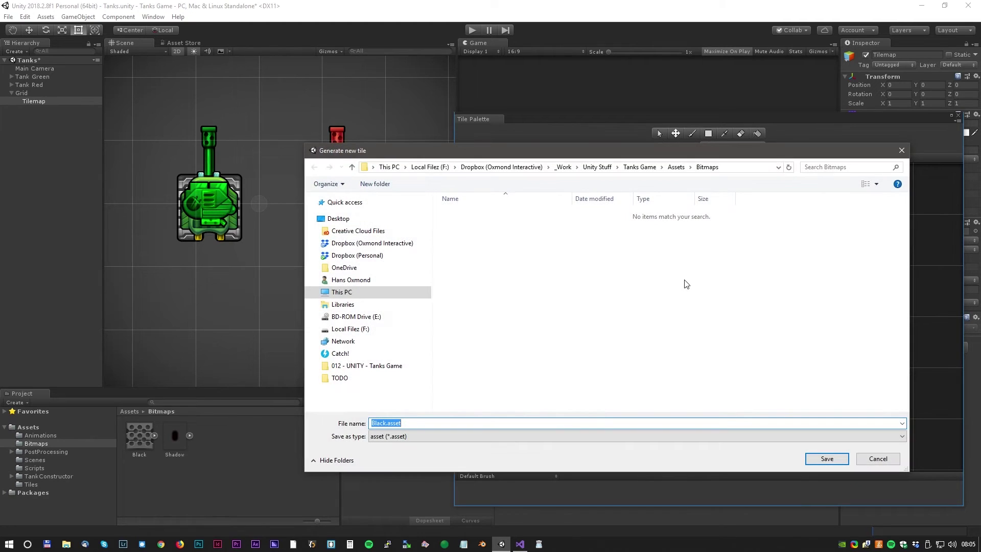
{"action": "left_click", "coordinate": [675, 169]}
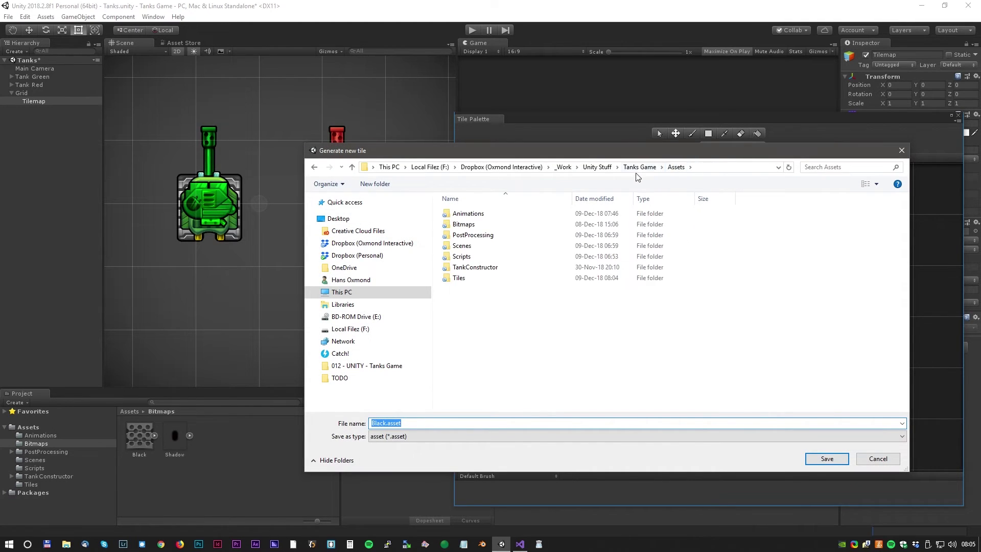
{"action": "double_click", "coordinate": [459, 278]}
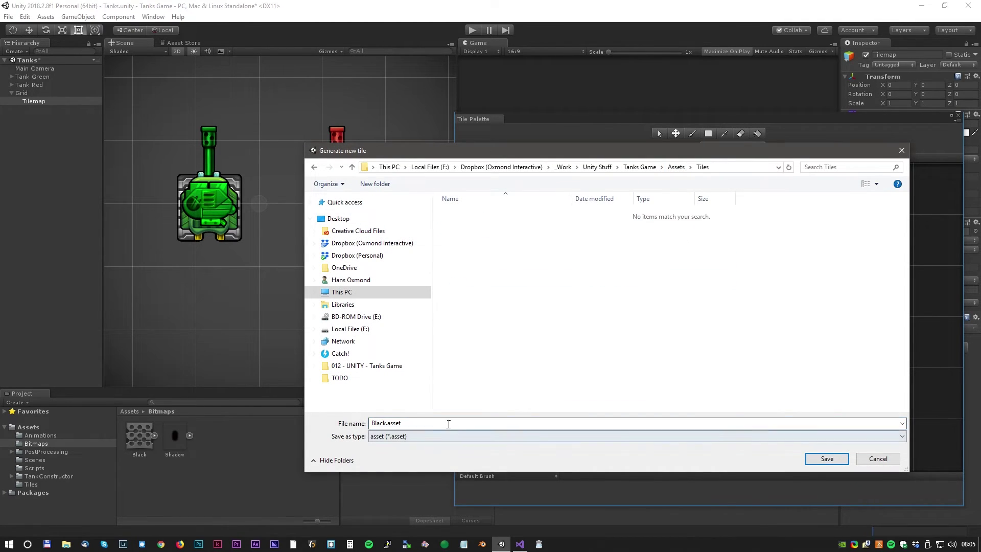
{"action": "left_click", "coordinate": [825, 459]}
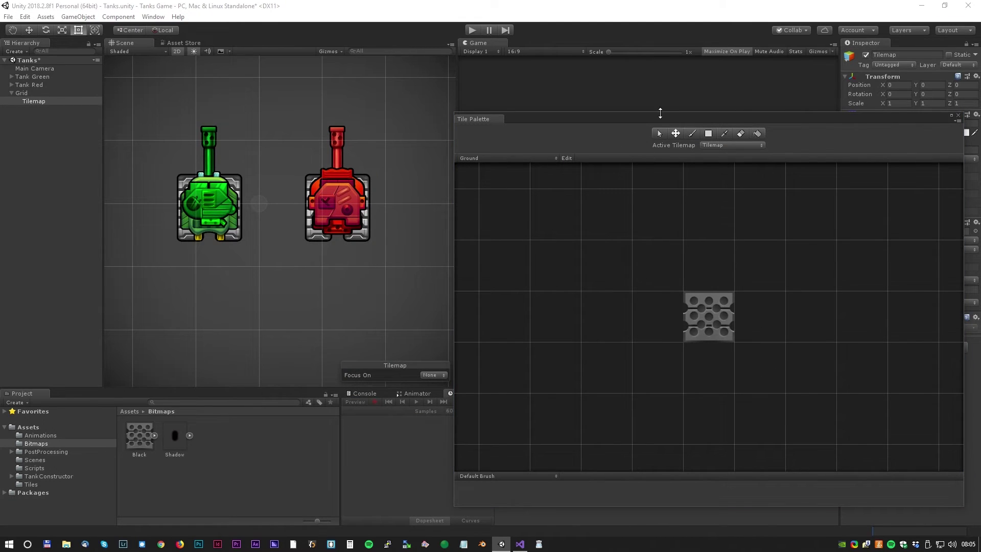
Step: Paint a rectangular outline of Black tiles around the camera area in the scene and flood-fill its interior
{"action": "left_click_drag", "start_coordinate": [658, 117], "coordinate": [658, 128]}
{"action": "scroll", "coordinate": [301, 311], "scroll_direction": "down", "scroll_amount": 20}
{"action": "middle_click_drag", "start_coordinate": [302, 312], "coordinate": [293, 266]}
{"action": "left_click", "coordinate": [692, 145]}
{"action": "left_click", "coordinate": [708, 327]}
{"action": "mouse_move", "coordinate": [150, 172]}
{"action": "left_mouse_down"}
{"action": "mouse_move", "coordinate": [414, 177]}
{"action": "mouse_move", "coordinate": [399, 232]}
{"action": "left_mouse_up"}
{"action": "left_click", "coordinate": [757, 145]}
{"action": "left_click", "coordinate": [358, 246]}
Step: Erase the surplus top row of tiles from the tilemap and close the Tile Palette
{"action": "left_click", "coordinate": [740, 145]}
{"action": "left_click_drag", "start_coordinate": [265, 159], "coordinate": [151, 154]}
{"action": "mouse_move", "coordinate": [610, 127]}
{"action": "left_mouse_down"}
{"action": "mouse_move", "coordinate": [373, 179]}
{"action": "mouse_move", "coordinate": [323, 172]}
{"action": "left_mouse_up"}
{"action": "left_click", "coordinate": [670, 171]}
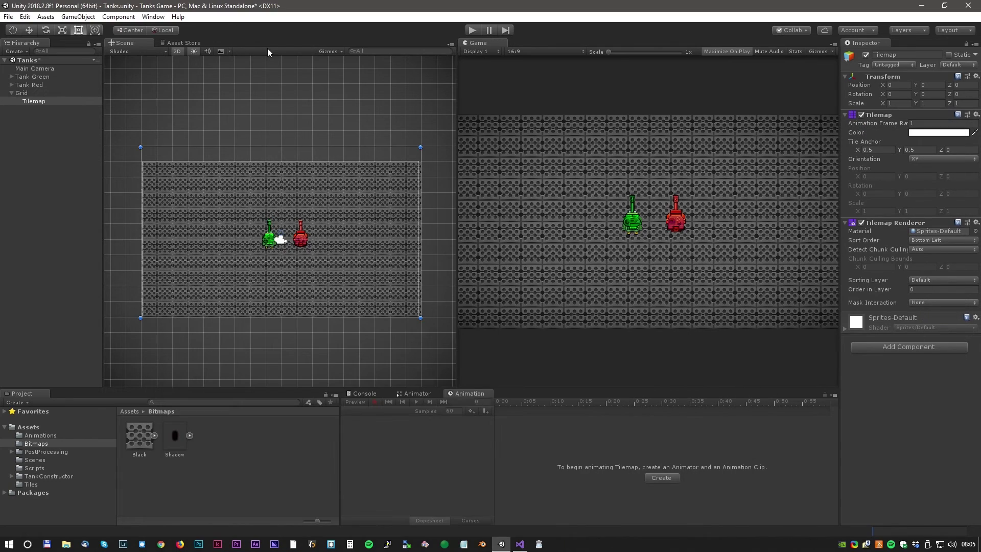
Step: Set the Main Camera's background colour to black
{"action": "left_click", "coordinate": [35, 68]}
{"action": "left_click", "coordinate": [938, 127]}
{"action": "left_click_drag", "start_coordinate": [527, 198], "coordinate": [526, 210]}
Step: Lower the alpha of the Tilemap's colour to about one third so the ground tiles are dimmed
{"action": "left_click", "coordinate": [34, 102]}
{"action": "left_click", "coordinate": [938, 133]}
{"action": "left_click_drag", "start_coordinate": [527, 299], "coordinate": [479, 296]}
{"action": "left_click", "coordinate": [728, 273]}
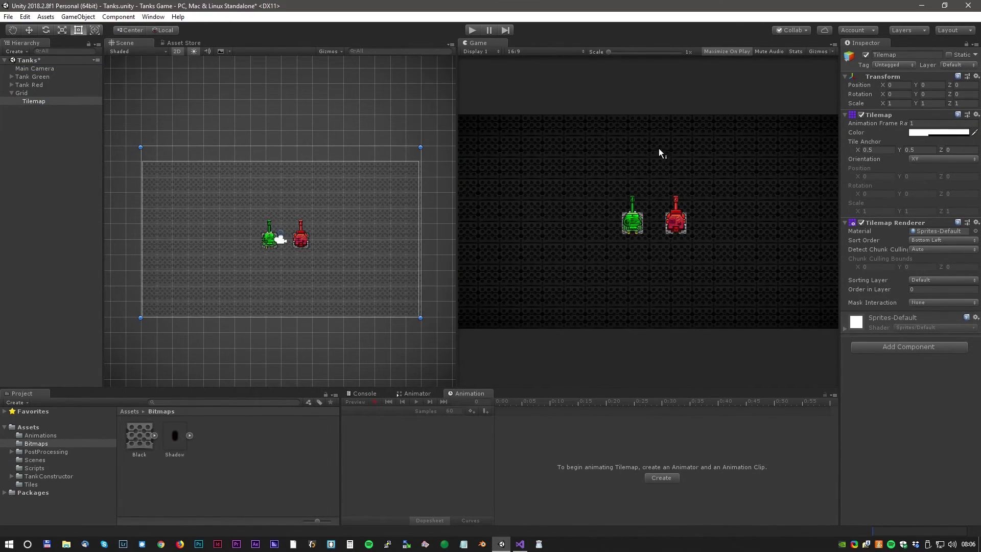
Step: Enlarge the game view slightly and add the Shadow bitmap as a child of Tank Green
{"action": "left_click_drag", "start_coordinate": [458, 162], "coordinate": [443, 148]}
{"action": "left_click", "coordinate": [12, 77]}
{"action": "left_click", "coordinate": [176, 437]}
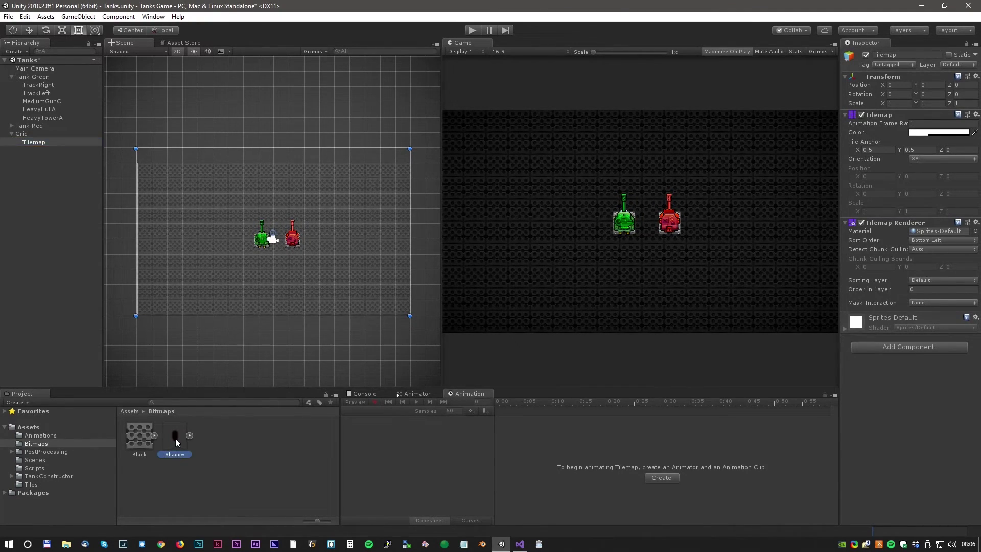
{"action": "left_click_drag", "start_coordinate": [175, 437], "coordinate": [51, 76]}
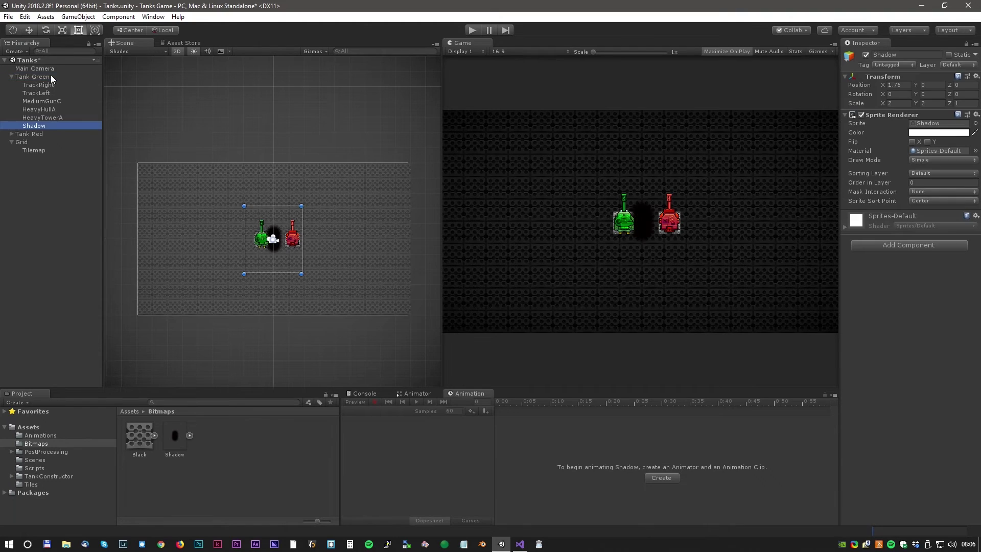
Step: Move Tank Green's Shadow sprite horizontally over the red tank, to X 4.26
{"action": "scroll", "coordinate": [276, 263], "scroll_direction": "up", "scroll_amount": 5}
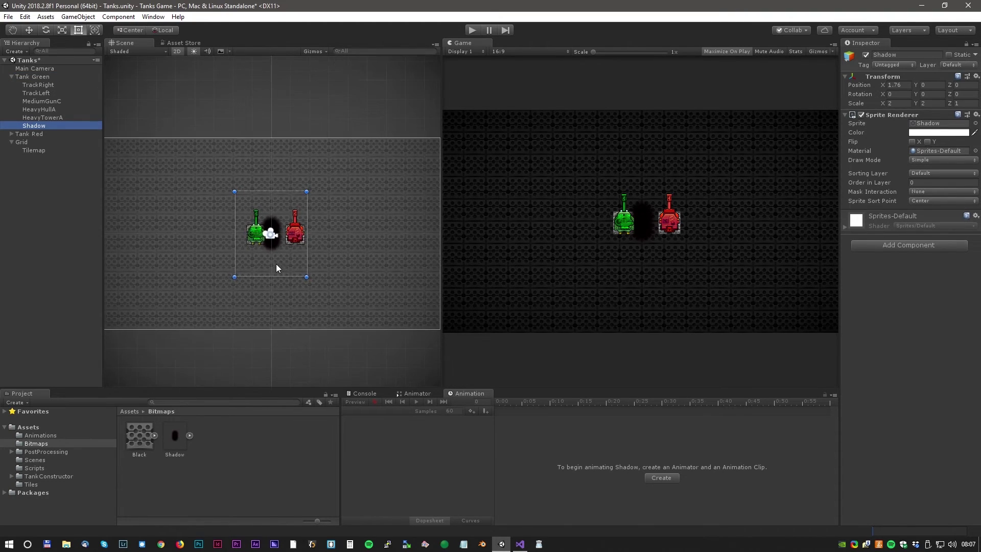
{"action": "left_click", "coordinate": [30, 30]}
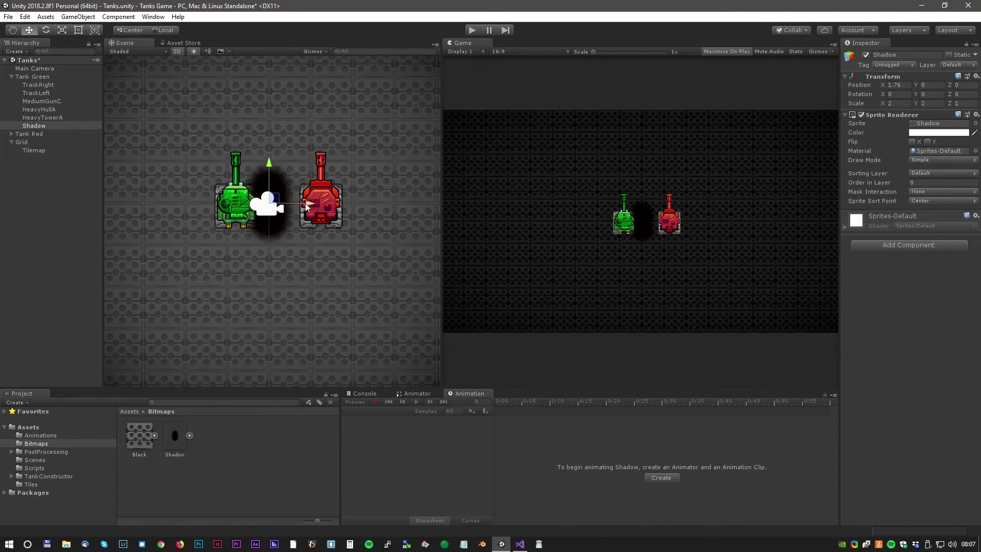
{"action": "left_click_drag", "start_coordinate": [306, 206], "coordinate": [356, 199]}
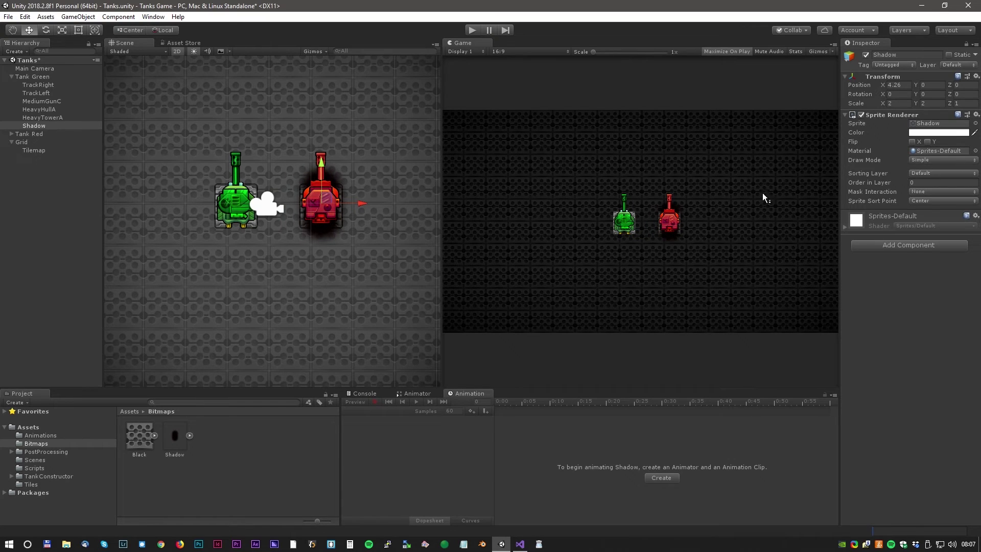
Step: Scale Tank Green's Shadow to 2.49 in X and 1.66 in Y and shift it down to Y -0.1
{"action": "left_click", "coordinate": [68, 128]}
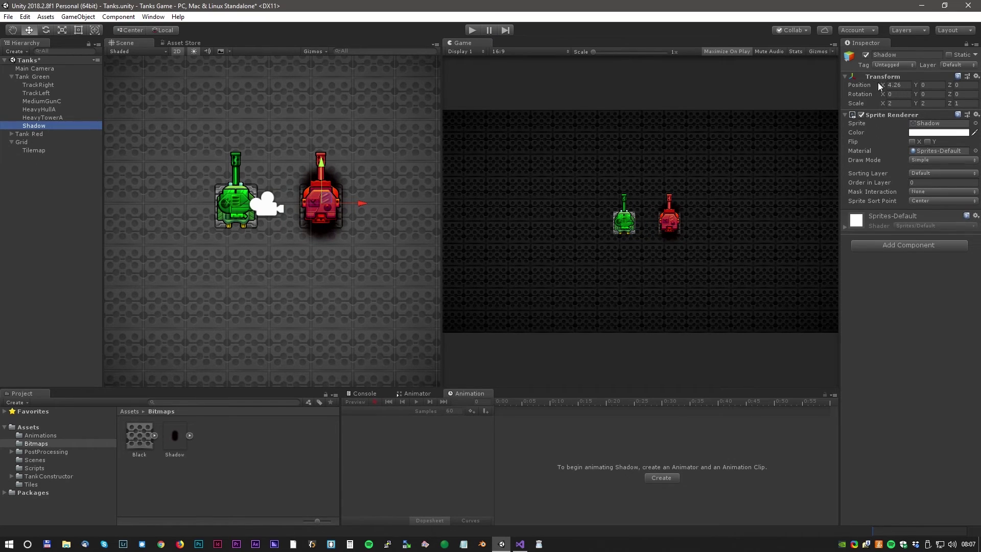
{"action": "left_click", "coordinate": [895, 84]}
{"action": "left_click_drag", "start_coordinate": [881, 103], "coordinate": [909, 103]}
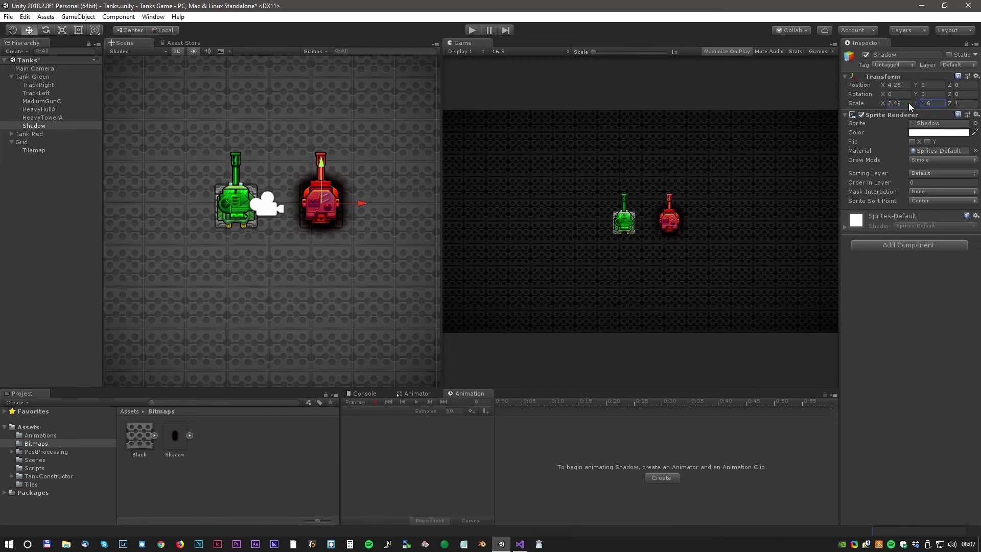
{"action": "left_click_drag", "start_coordinate": [322, 166], "coordinate": [322, 168]}
Step: Set the Shadow's Order in Layer to -1 and move it beneath the green tank at X 0.25
{"action": "type", "text": "-"}
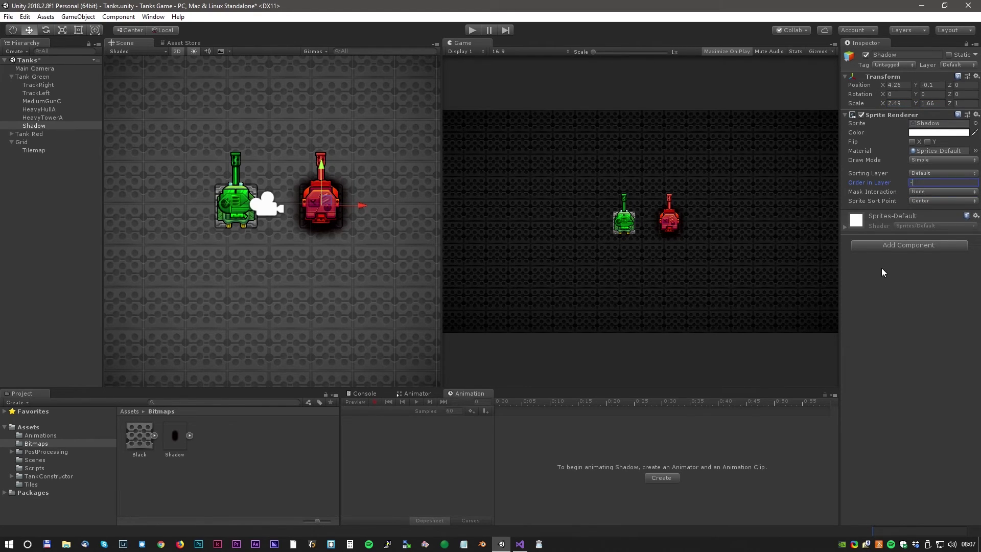
{"action": "type", "text": "1"}
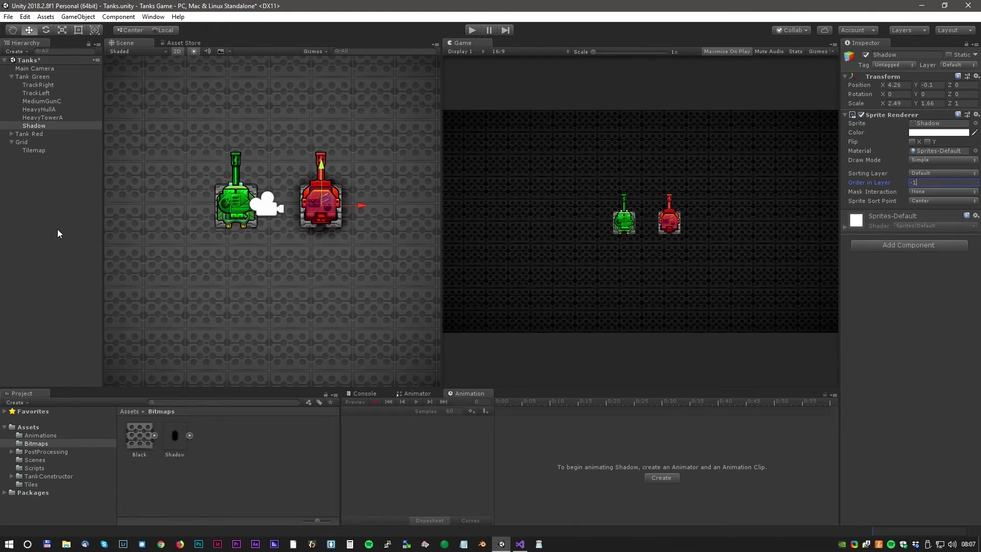
{"action": "left_click_drag", "start_coordinate": [360, 204], "coordinate": [277, 207]}
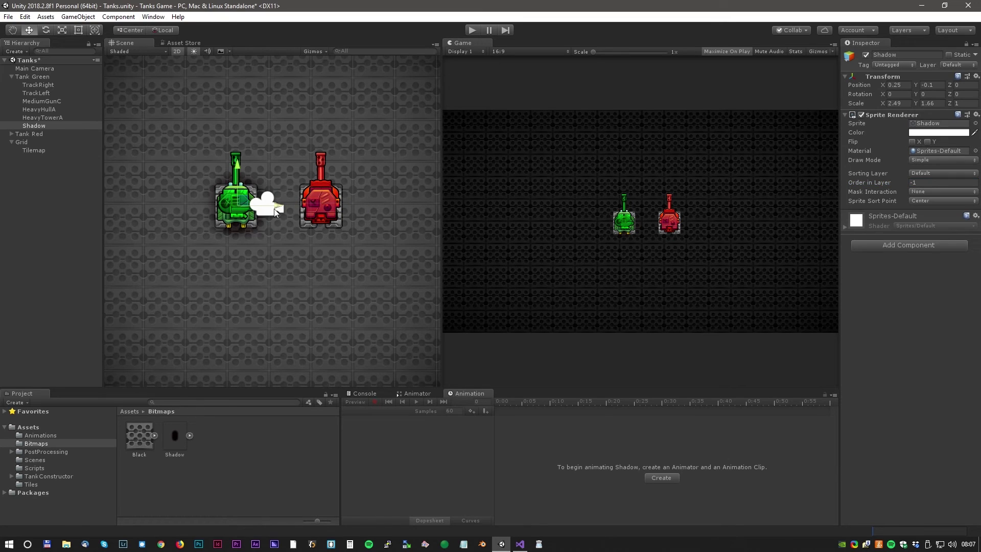
Step: Duplicate the Shadow into Tank Red as a child object and rename the copy Shadow
{"action": "key", "text": "ctrl+d"}
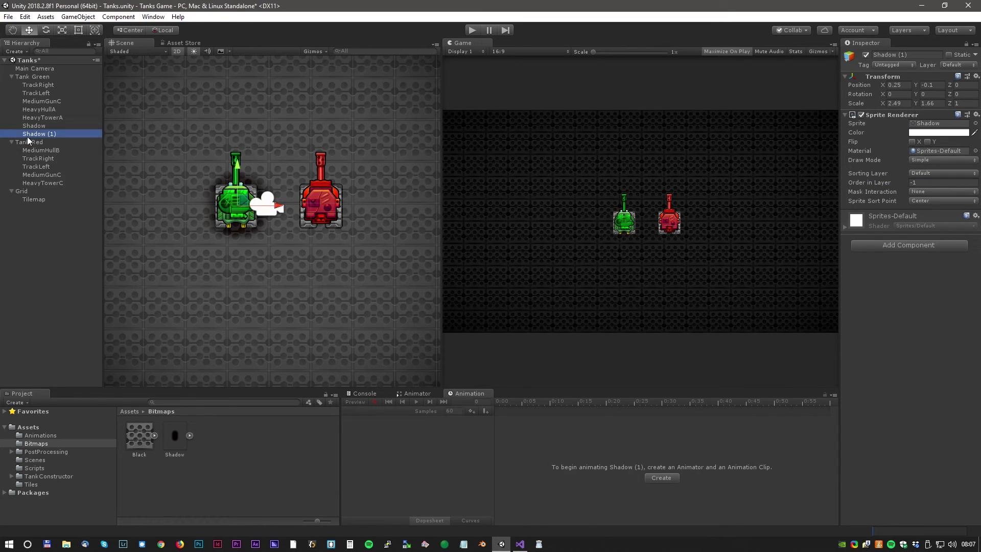
{"action": "left_click_drag", "start_coordinate": [26, 135], "coordinate": [38, 143]}
{"action": "right_click", "coordinate": [50, 182]}
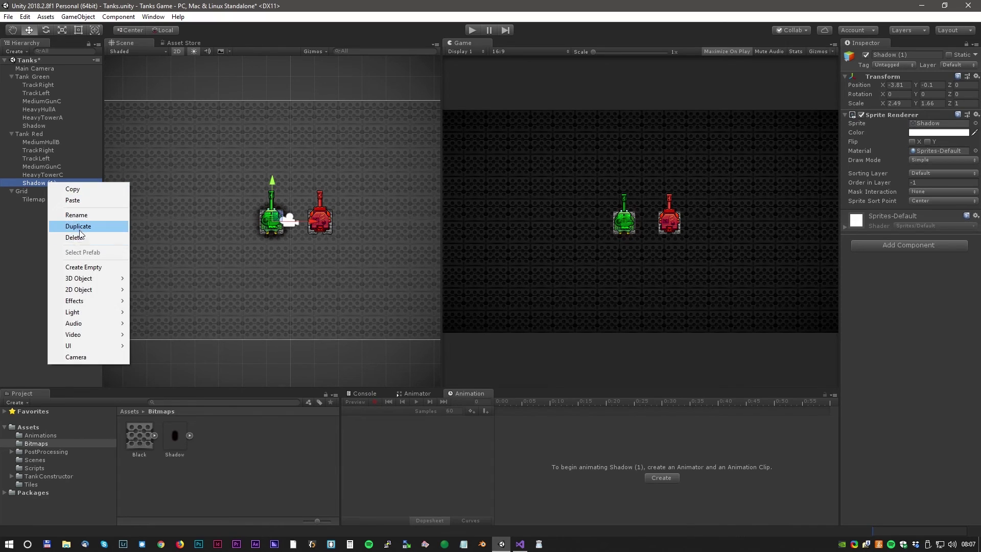
{"action": "left_click", "coordinate": [91, 217]}
{"action": "key", "text": "End"}
{"action": "key", "text": "BackSpace"}
{"action": "key", "text": "BackSpace"}
{"action": "key", "text": "BackSpace"}
{"action": "key", "text": "BackSpace"}
{"action": "key", "text": "Return"}
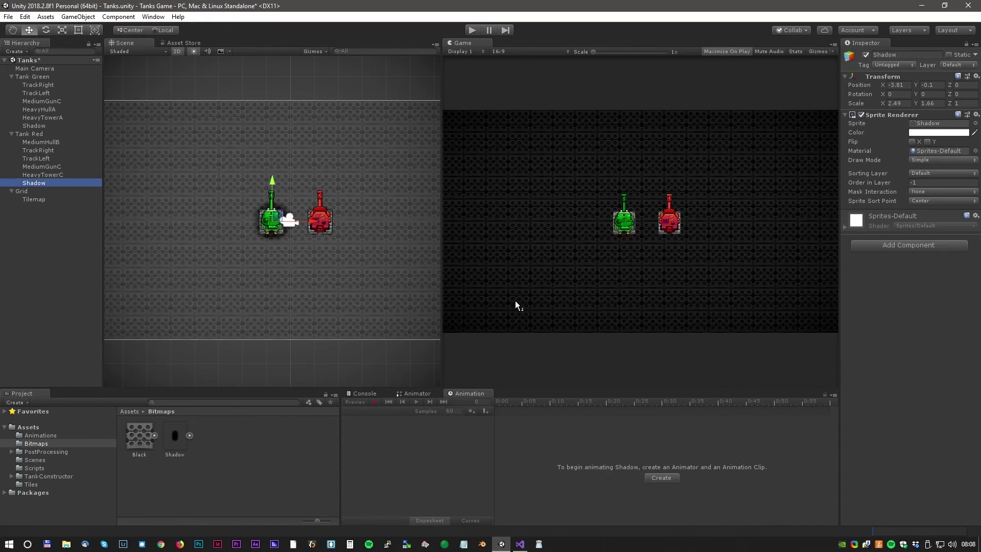
Step: Move Tank Red's Shadow horizontally beneath the red tank, to X 0.12
{"action": "left_click_drag", "start_coordinate": [312, 221], "coordinate": [358, 218]}
{"action": "scroll", "coordinate": [359, 245], "scroll_direction": "up", "scroll_amount": 5}
{"action": "scroll", "coordinate": [355, 215], "scroll_direction": "up", "scroll_amount": 3}
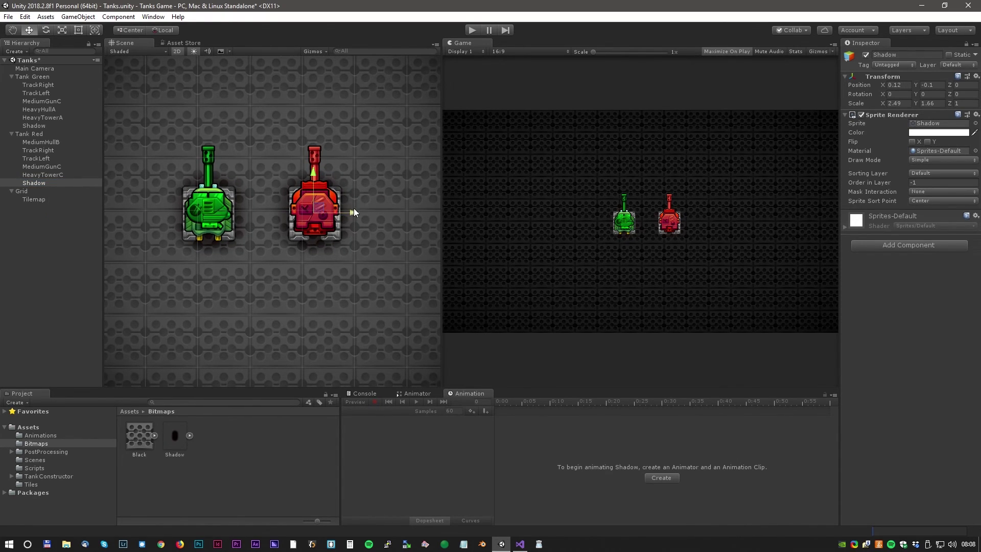
Step: Run the game and drive and turn both tanks to check their shadows while they move
{"action": "left_click", "coordinate": [472, 30]}
{"action": "key", "text": "w"}
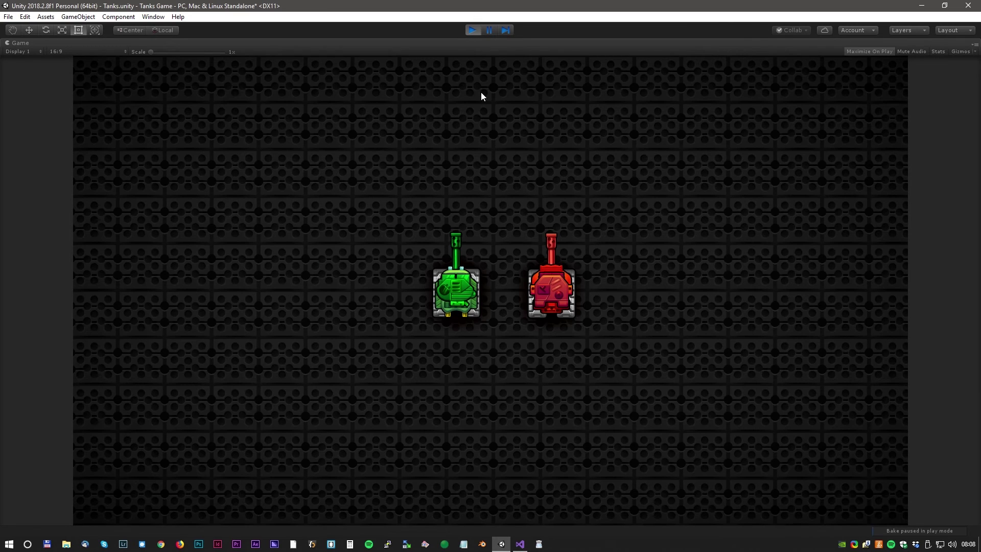
{"action": "key", "text": "d"}
{"action": "key", "text": "Left"}
{"action": "key", "text": "w"}
{"action": "key", "text": "Up"}
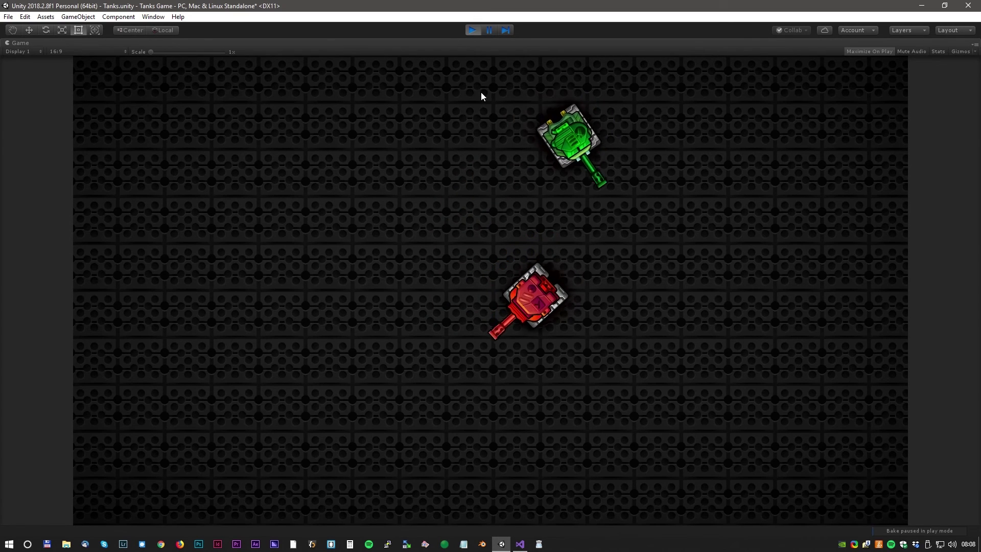
{"action": "key", "text": "a"}
{"action": "key", "text": "d"}
{"action": "key", "text": "Left"}
{"action": "key", "text": "w"}
{"action": "key", "text": "d"}
{"action": "key", "text": "Left"}
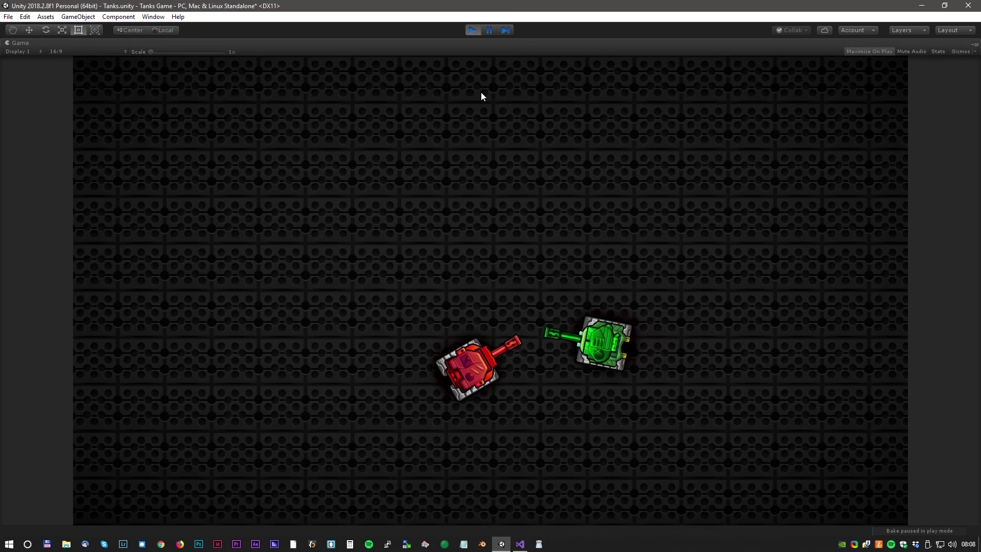